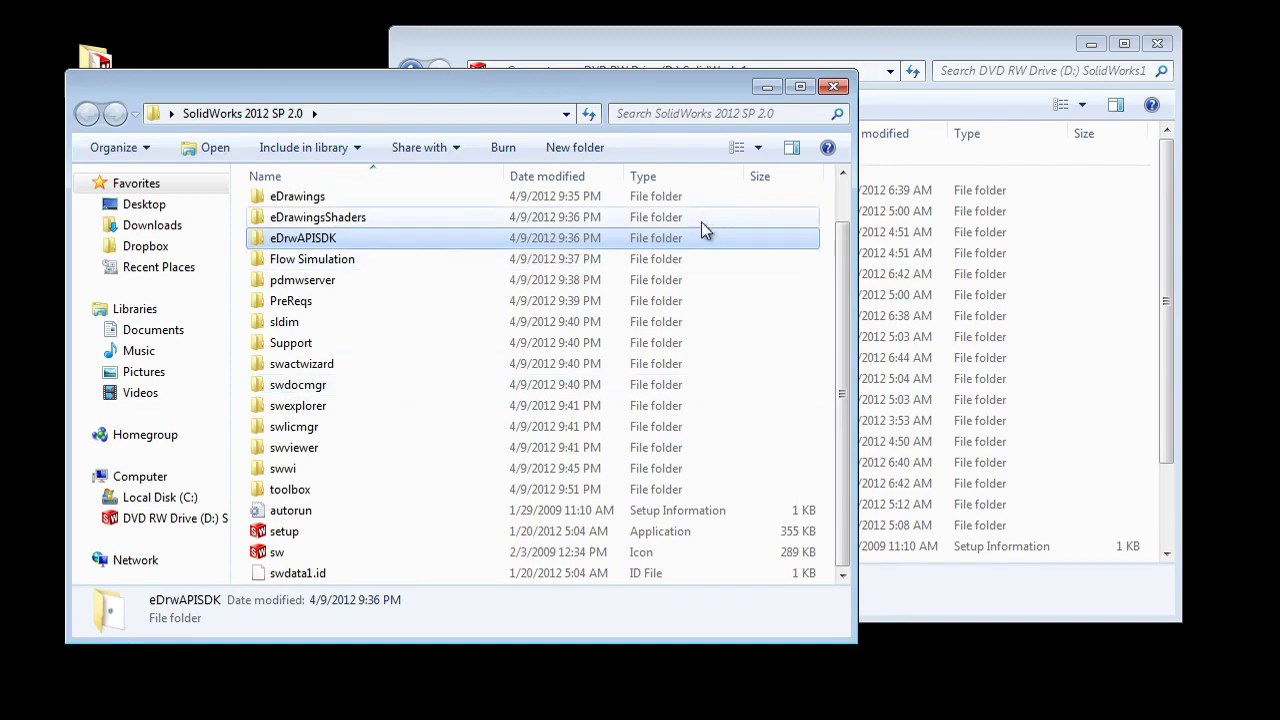
# - Minimize the SolidWorks 2012 SP 2.0 folder window and the SolidWorks DVD drive window
pyautogui.click(767, 86)
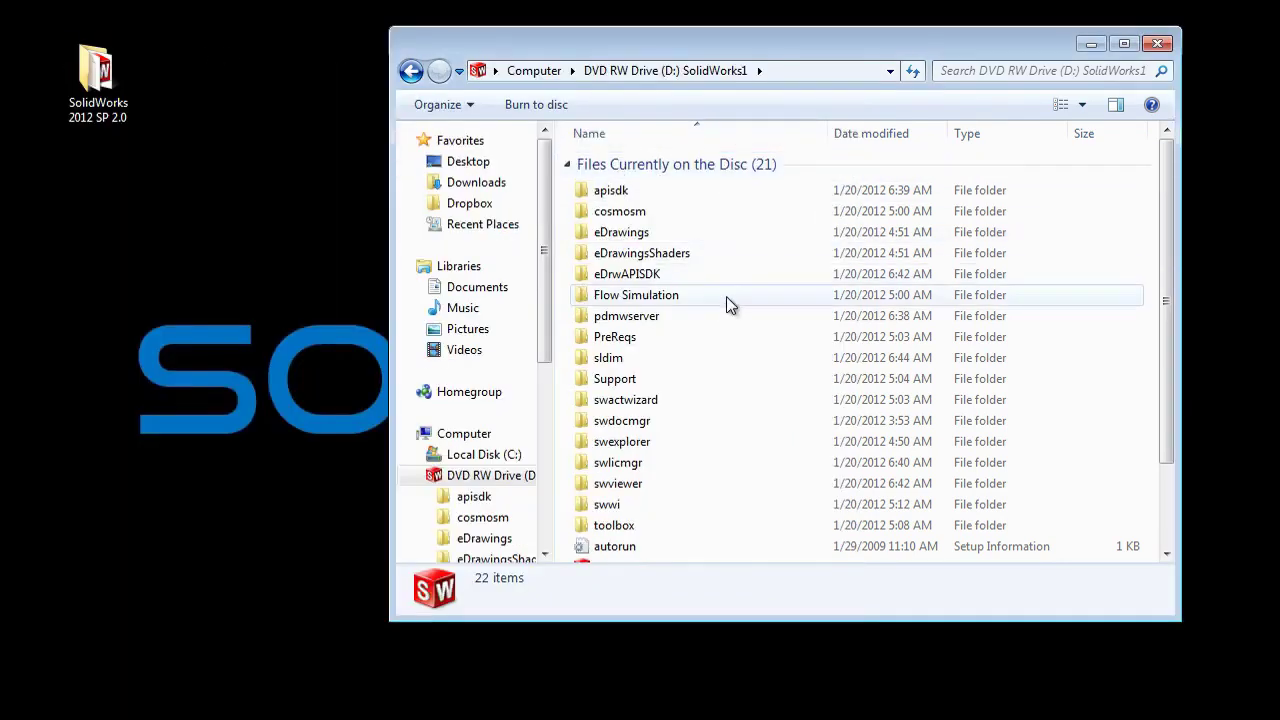
pyautogui.moveTo(746, 46); pyautogui.dragTo(708, 44)
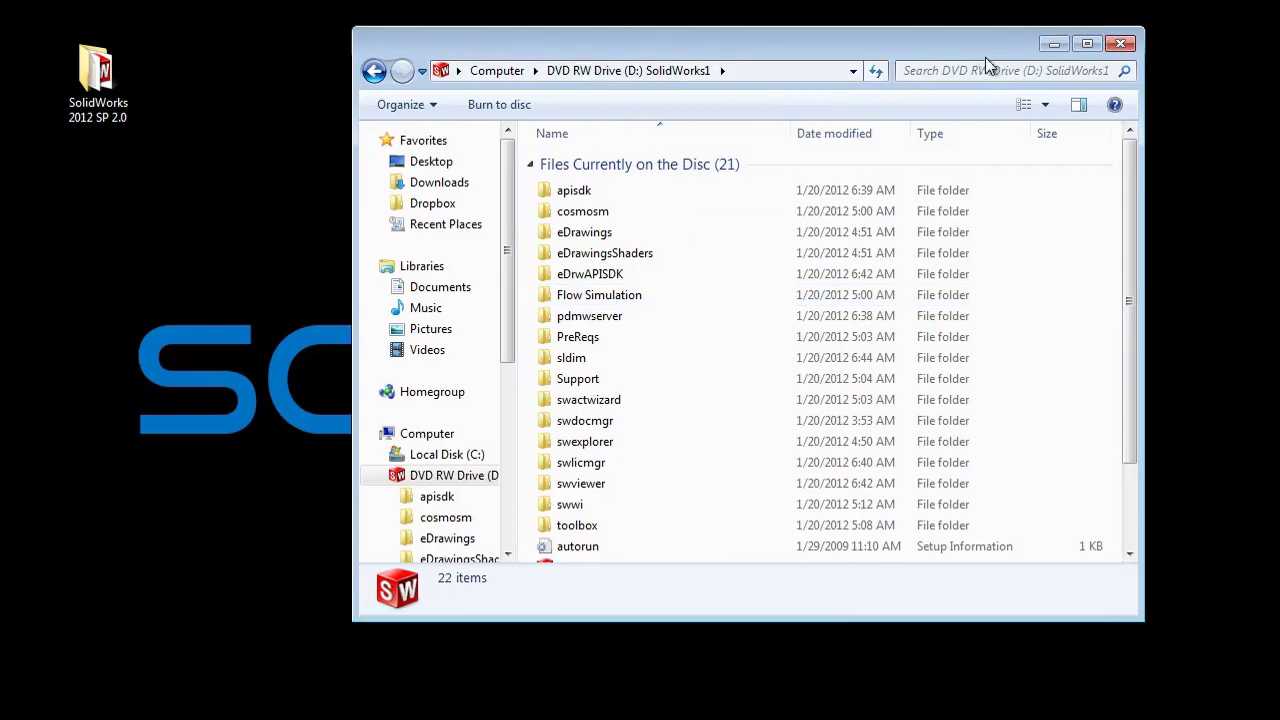
pyautogui.click(1053, 45)
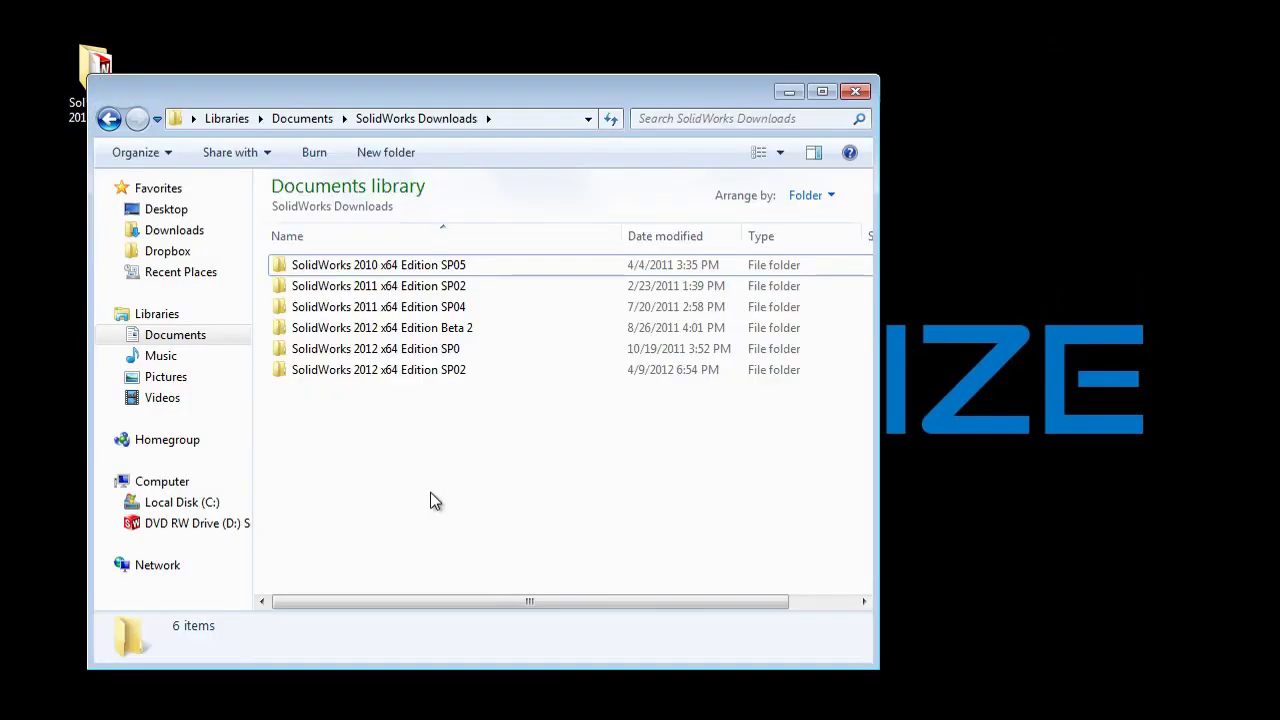
# - Open the sldim folder inside SolidWorks 2012 x64 Edition SP0 in the SolidWorks Downloads library
pyautogui.moveTo(498, 99); pyautogui.dragTo(635, 90)
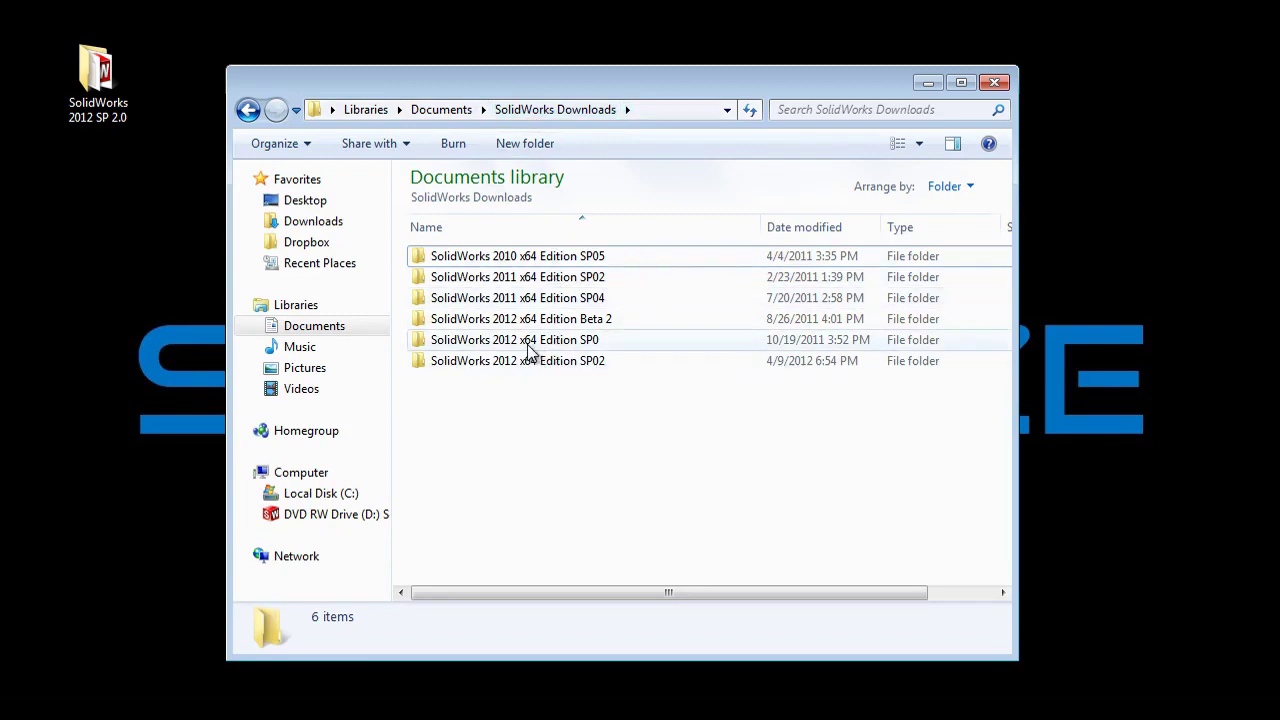
pyautogui.moveTo(503, 352)
pyautogui.doubleClick(522, 350)
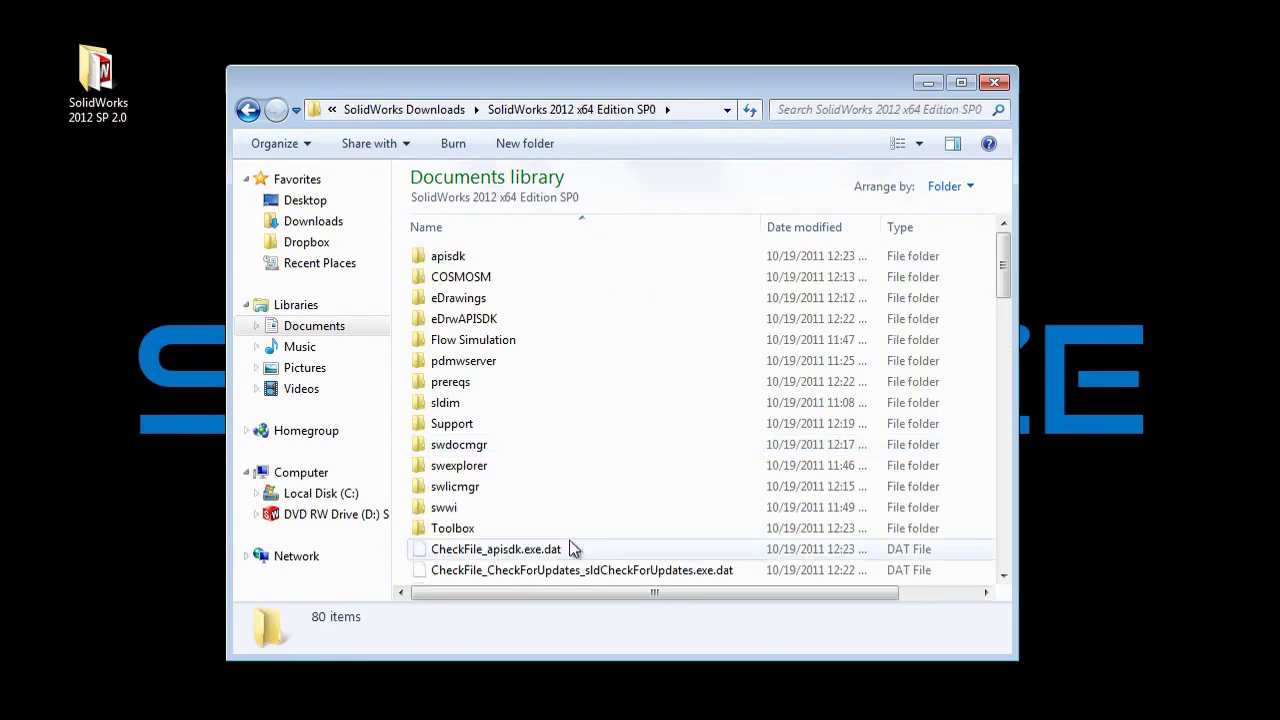
pyautogui.click(470, 388)
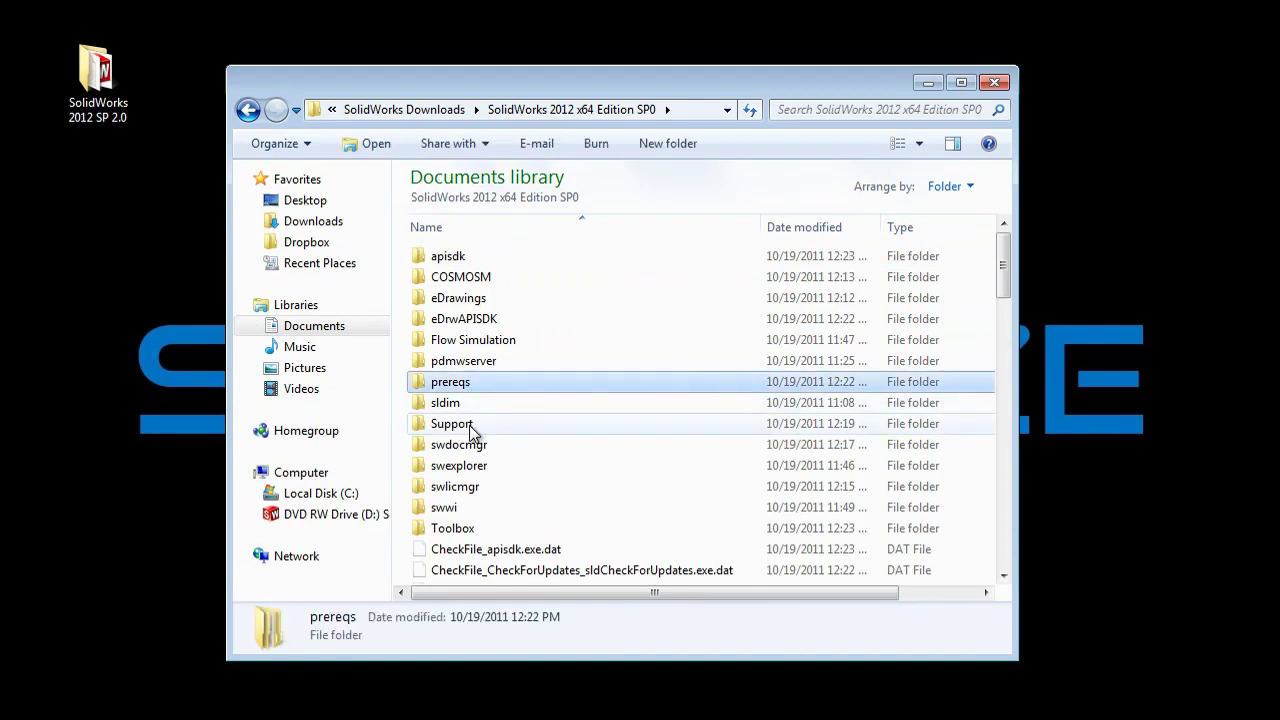
pyautogui.click(455, 410)
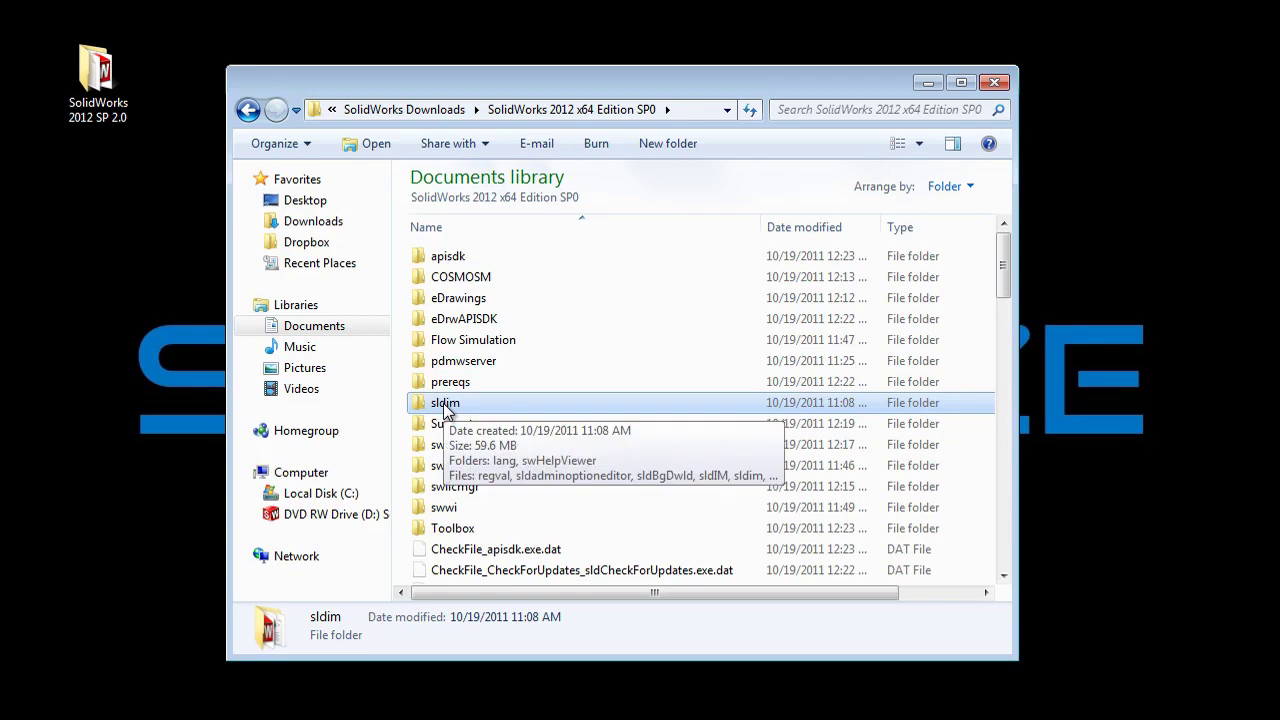
pyautogui.doubleClick(446, 410)
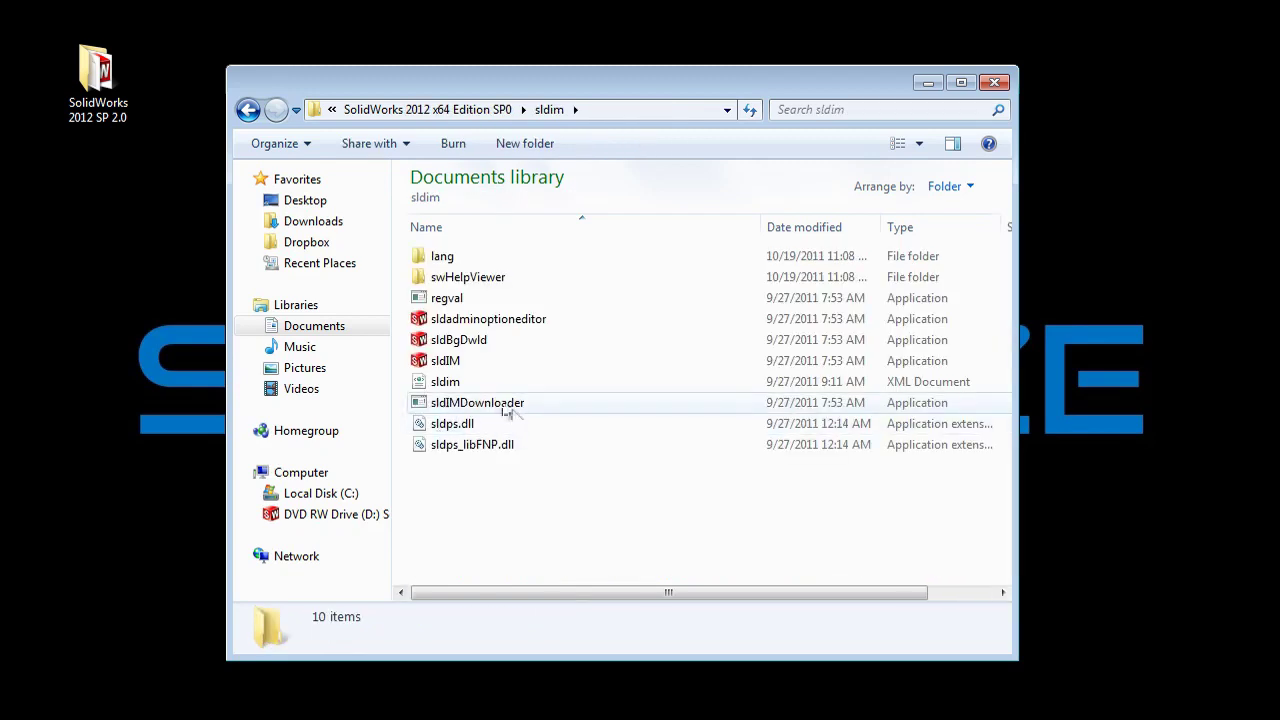
# - Check the SolidWorks 2012 SP 2.0 desktop folder, close it, and launch the sldIM application from the sldim folder
pyautogui.moveTo(444, 366)
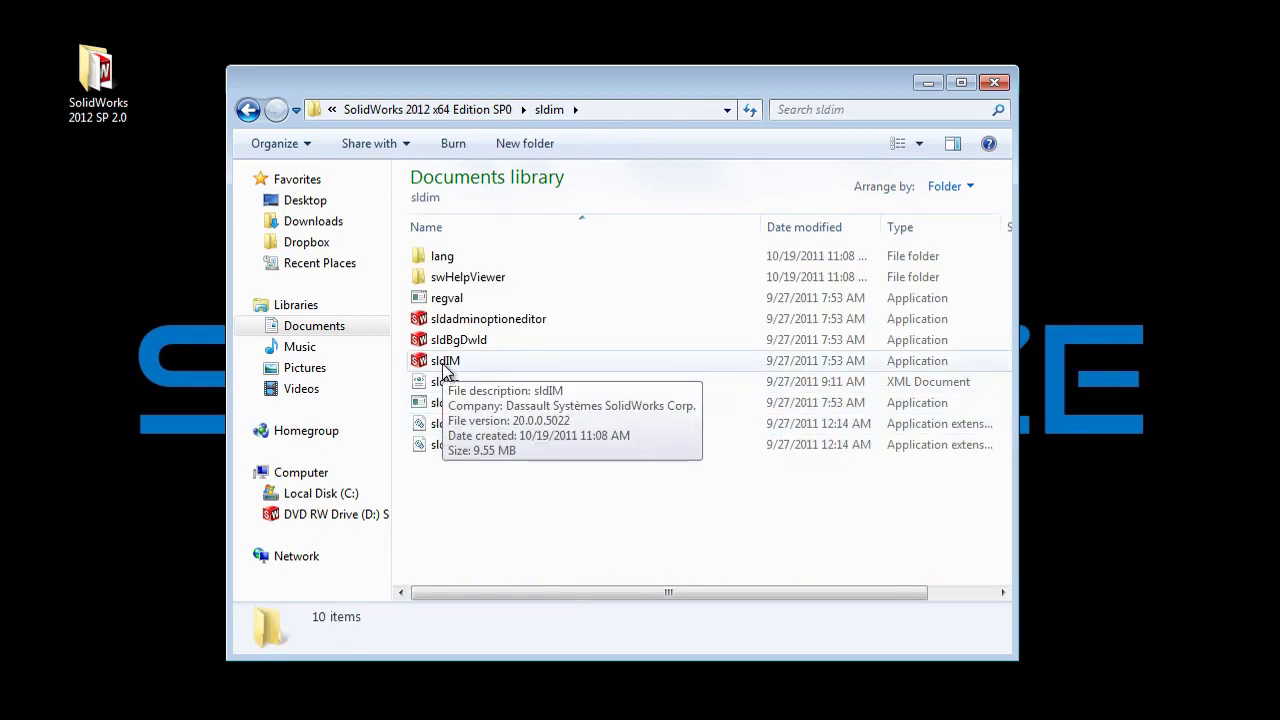
pyautogui.doubleClick(97, 75)
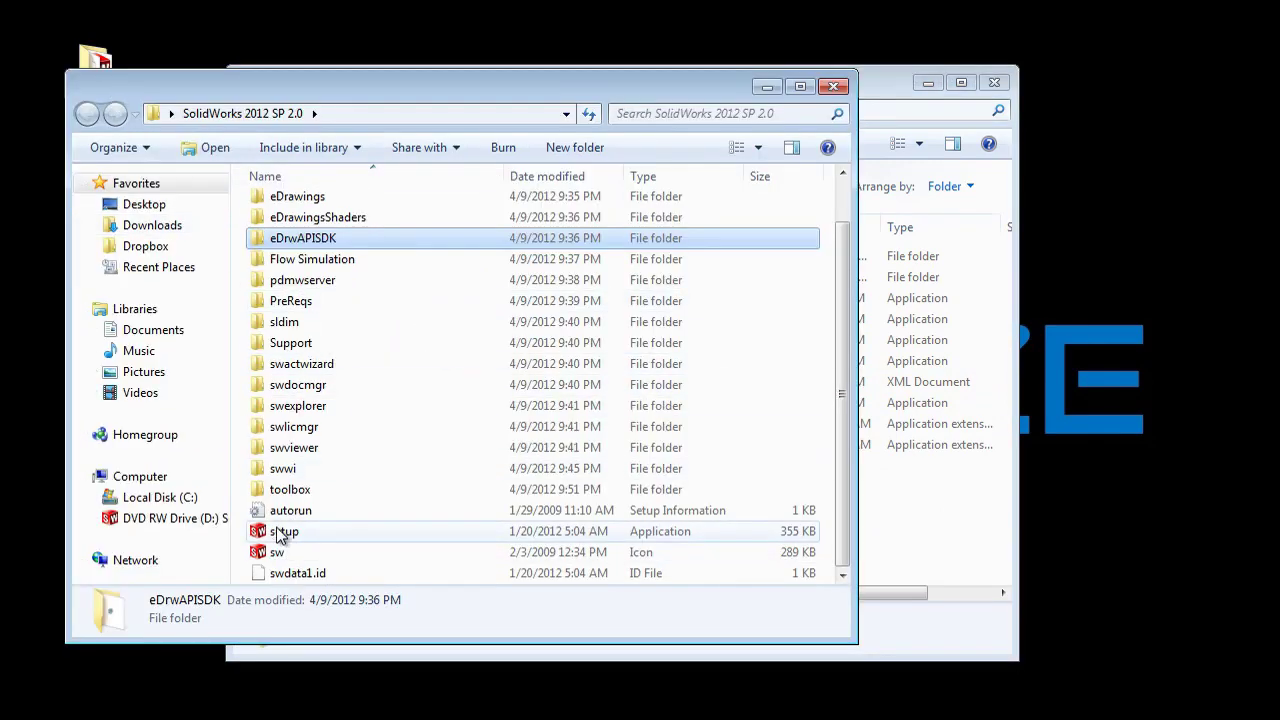
pyautogui.click(833, 86)
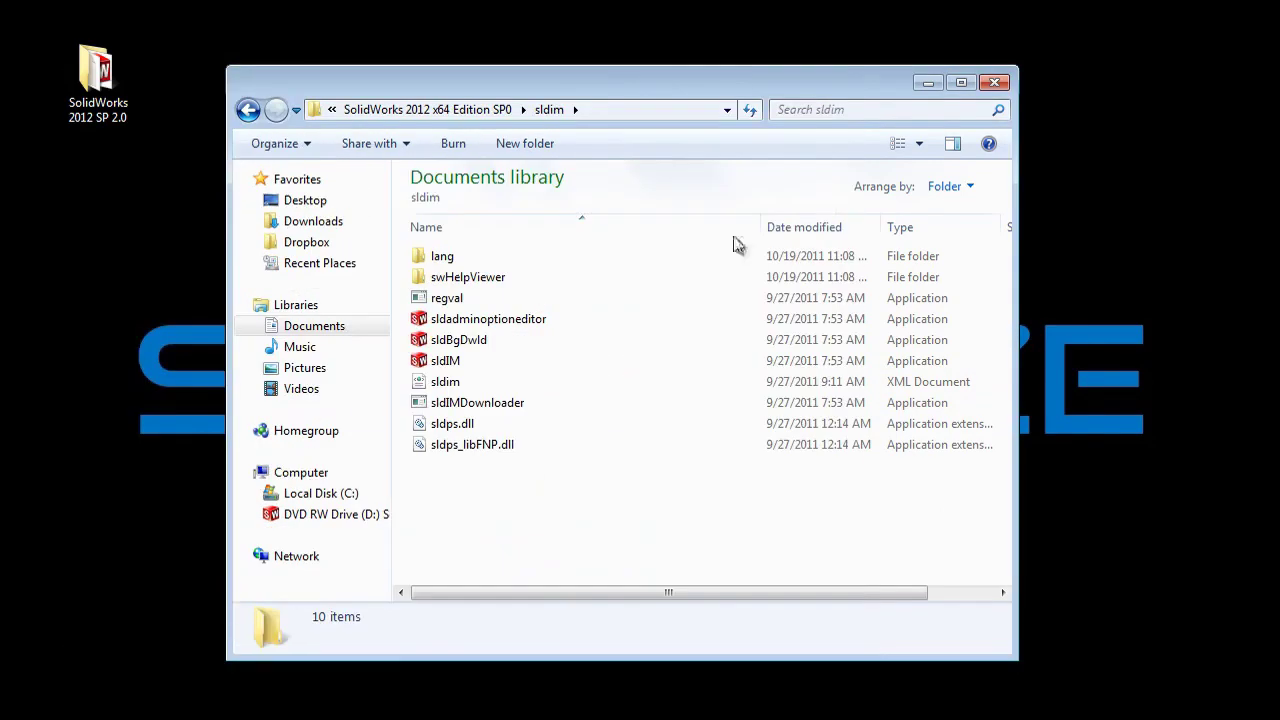
pyautogui.click(460, 362)
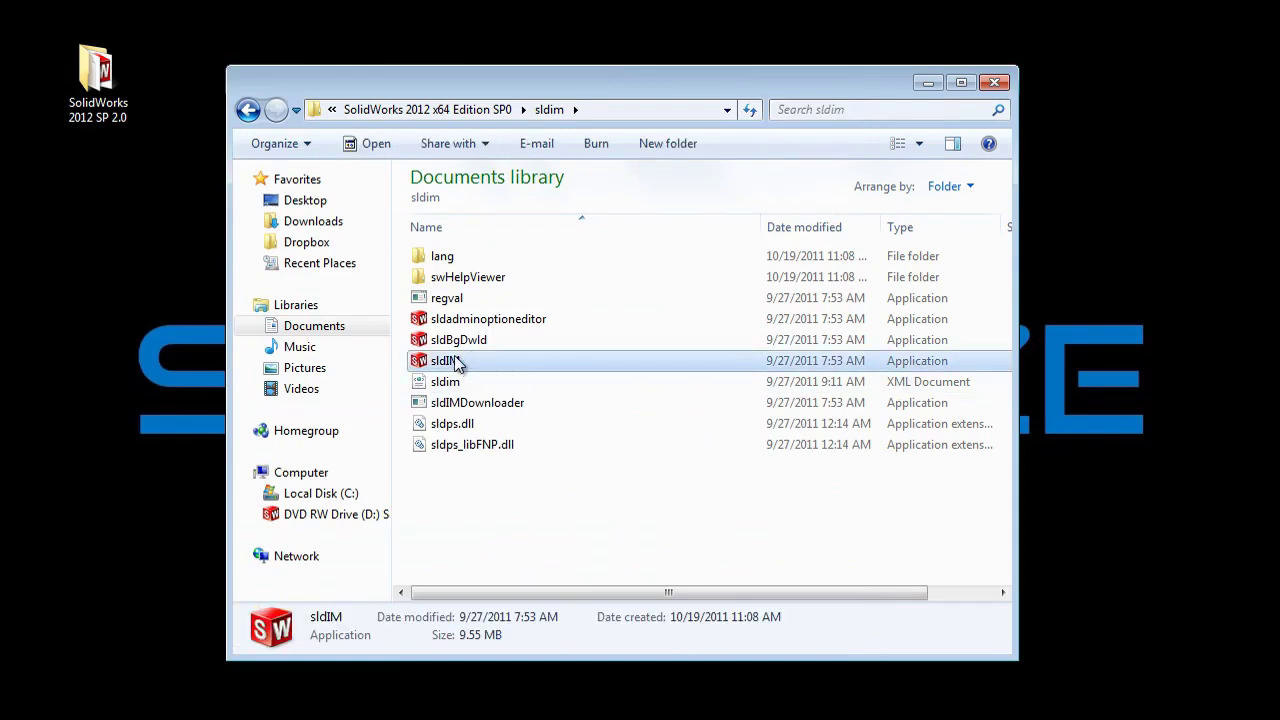
pyautogui.doubleClick(455, 362)
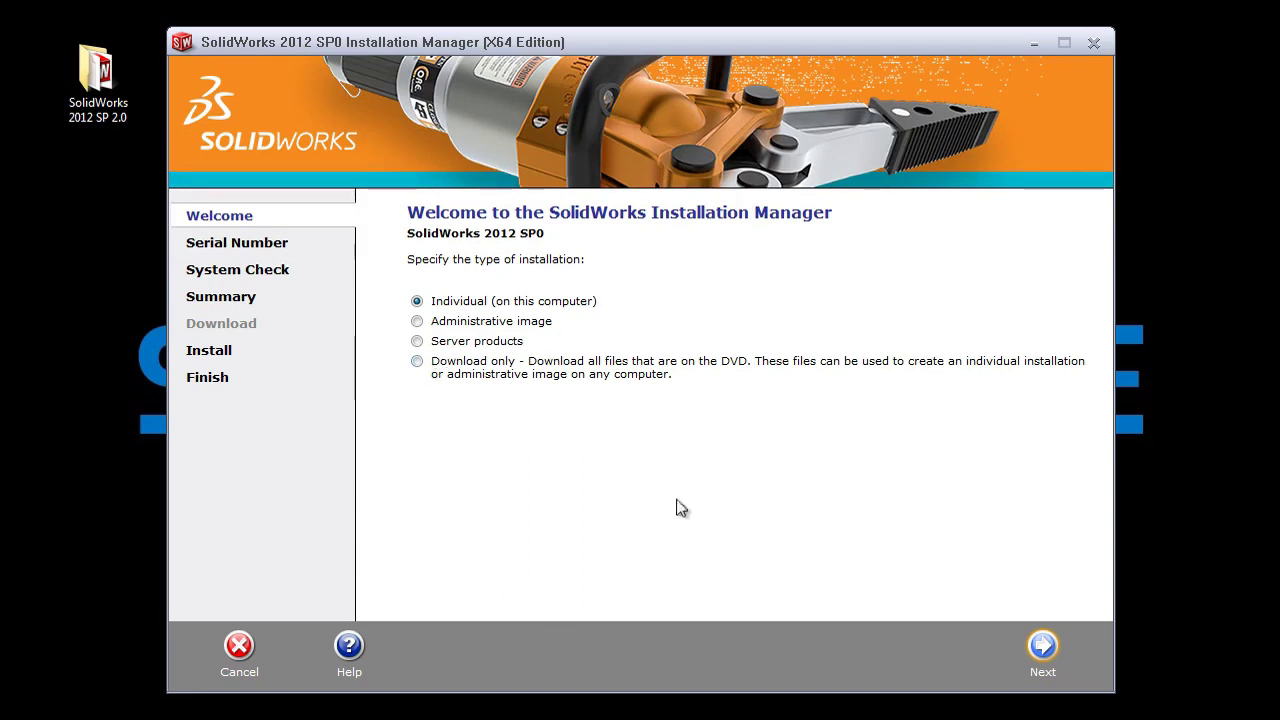
# - Proceed with an individual installation on this computer, continue past the serial number page and dismiss the SP2.0 recommendation alert
pyautogui.click(1044, 652)
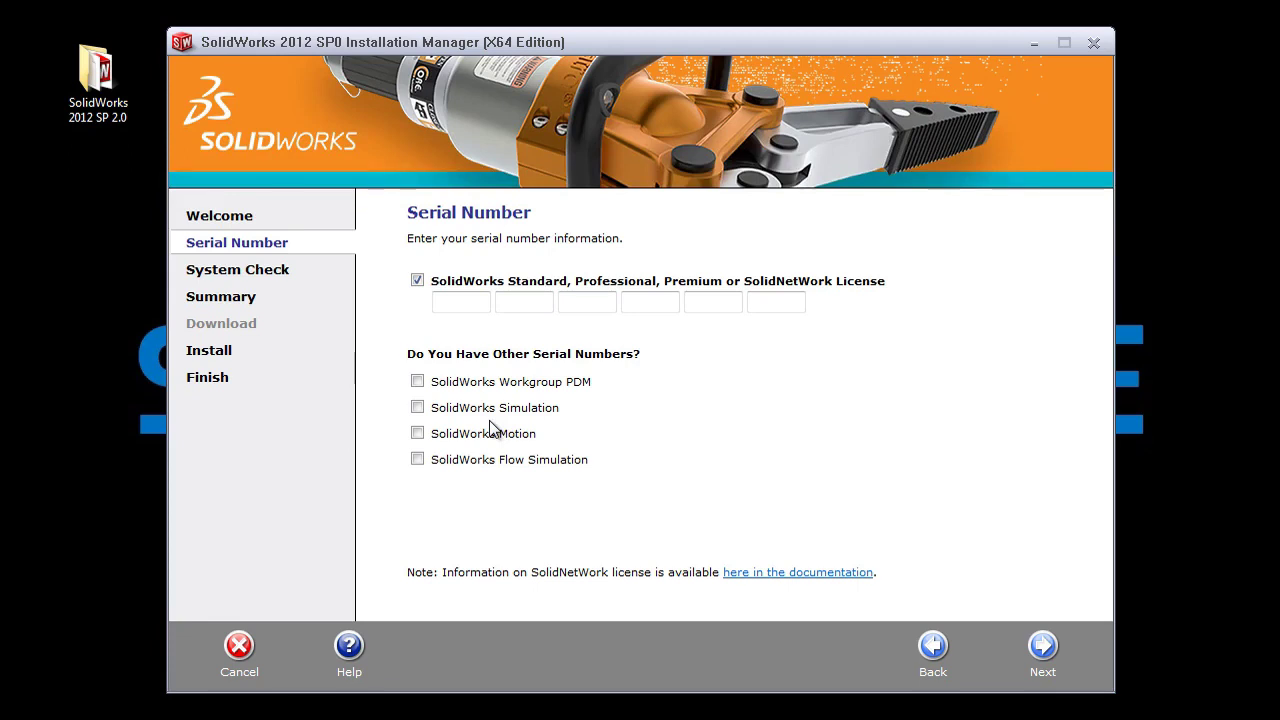
pyautogui.press('Return')
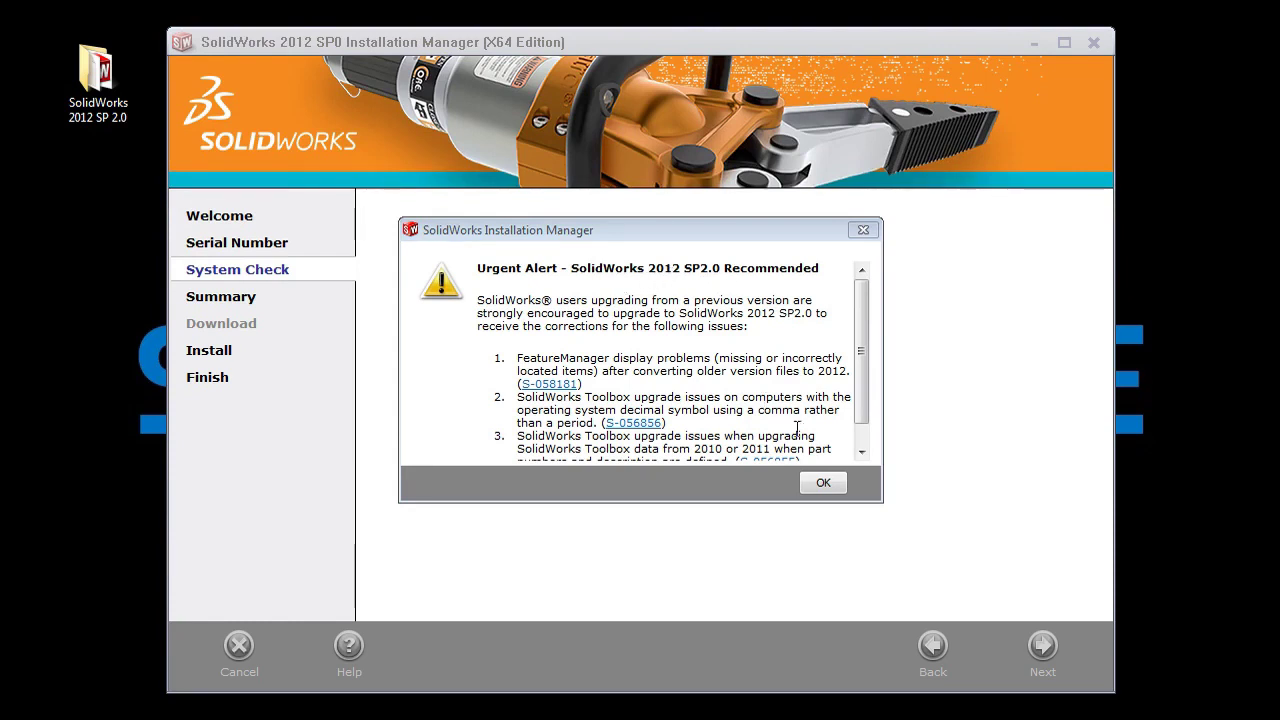
pyautogui.click(830, 479)
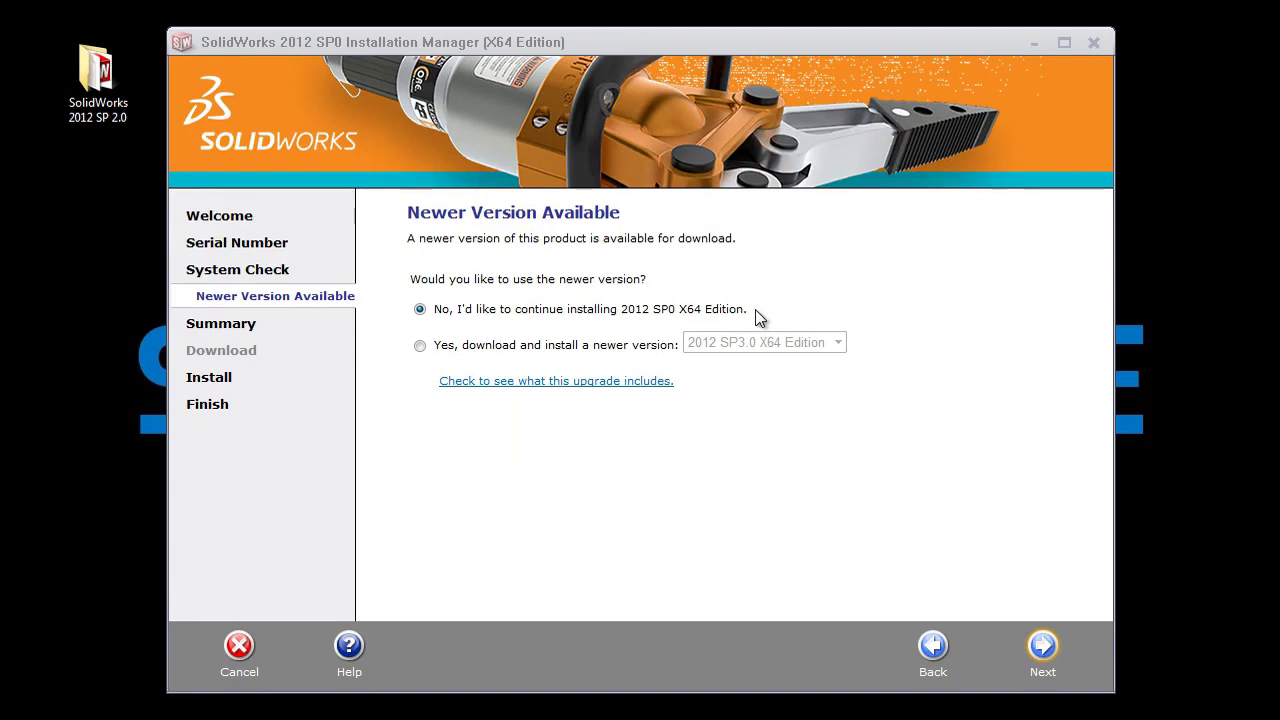
# - Look at the newer versions offered for download, but choose to continue installing 2012 SP0 X64 Edition and proceed
pyautogui.click(419, 346)
pyautogui.click(806, 346)
pyautogui.click(776, 364)
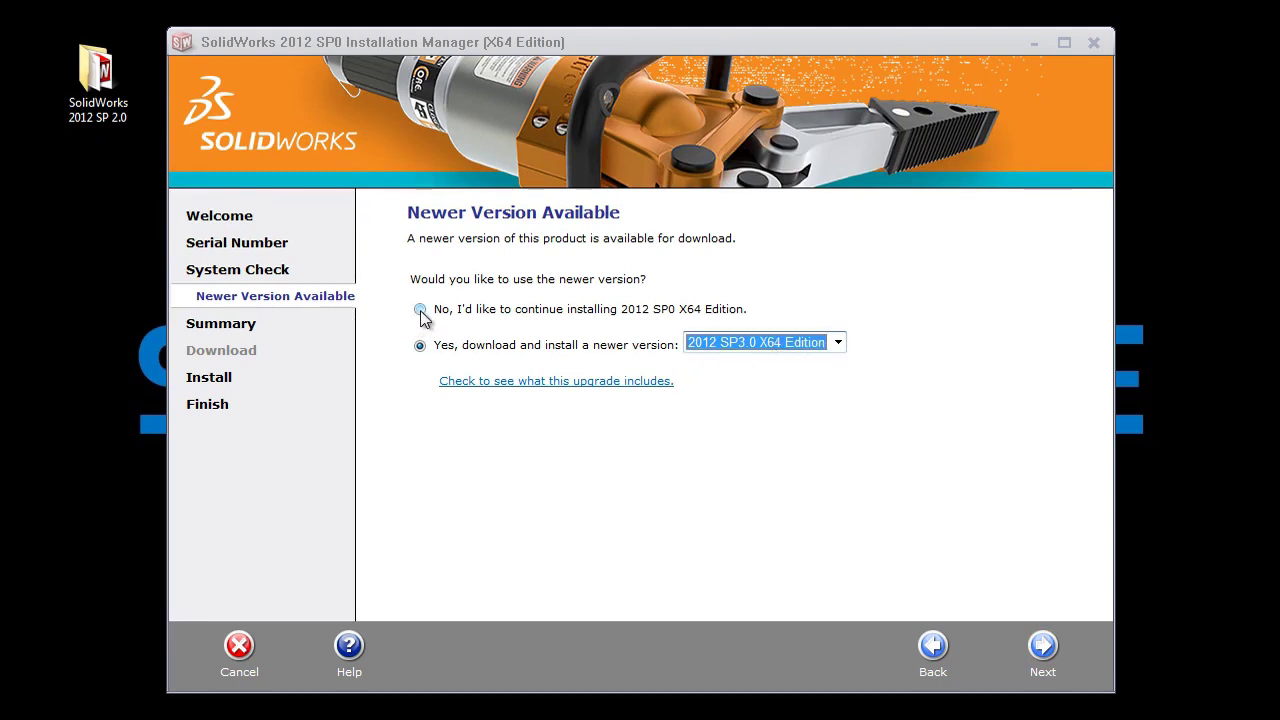
pyautogui.click(421, 312)
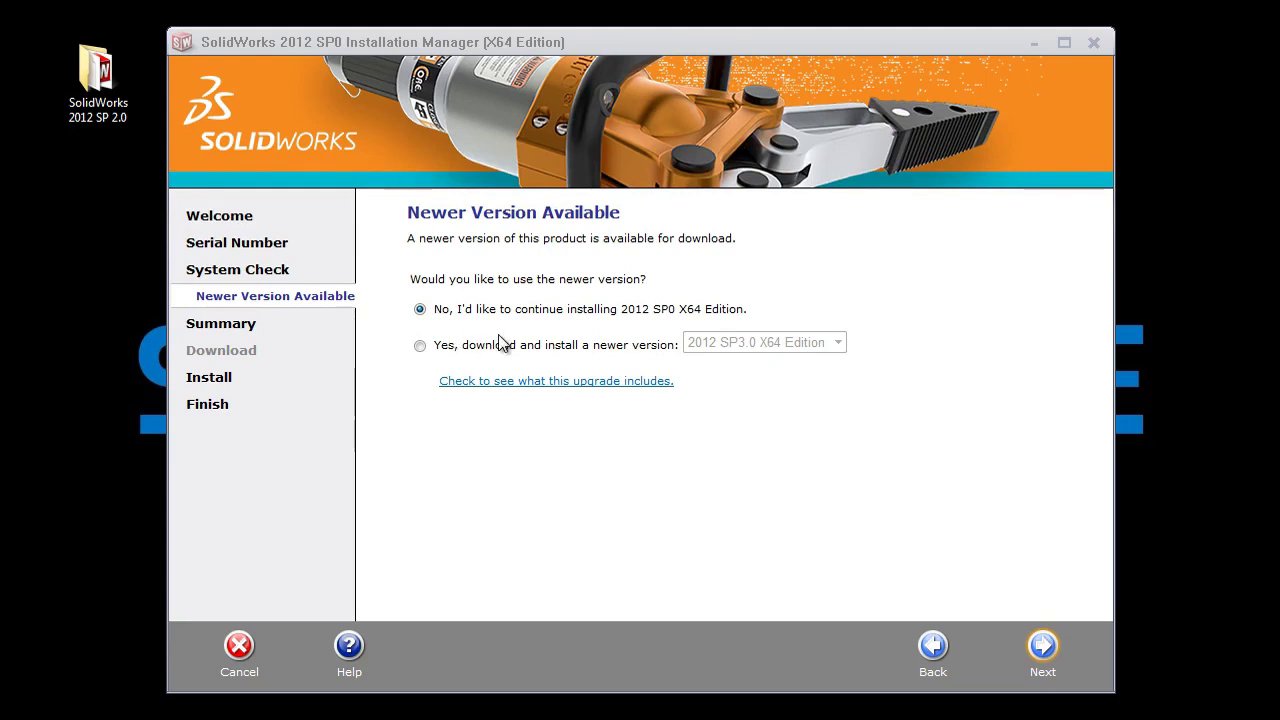
pyautogui.click(1041, 645)
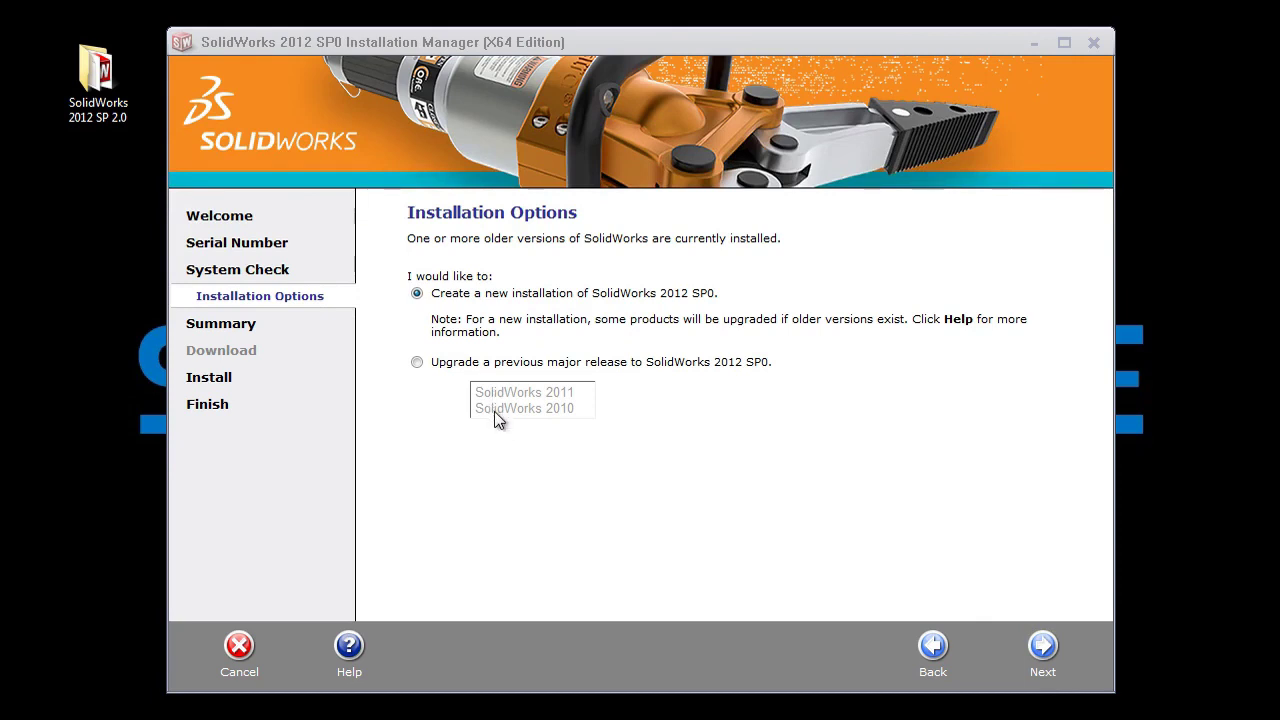
# - Look at the upgrade choices for SolidWorks 2011 and 2010, but choose a new installation of SolidWorks 2012 SP0 and proceed
pyautogui.click(417, 362)
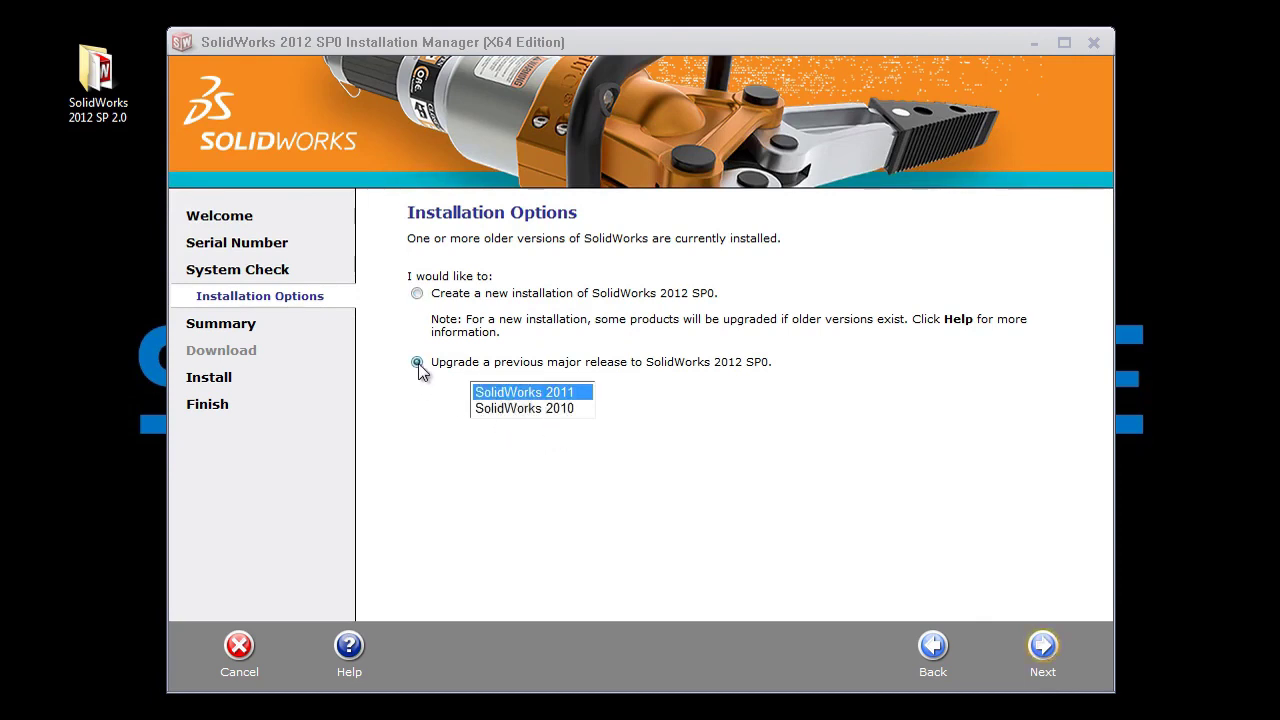
pyautogui.click(512, 408)
pyautogui.click(526, 392)
pyautogui.click(417, 293)
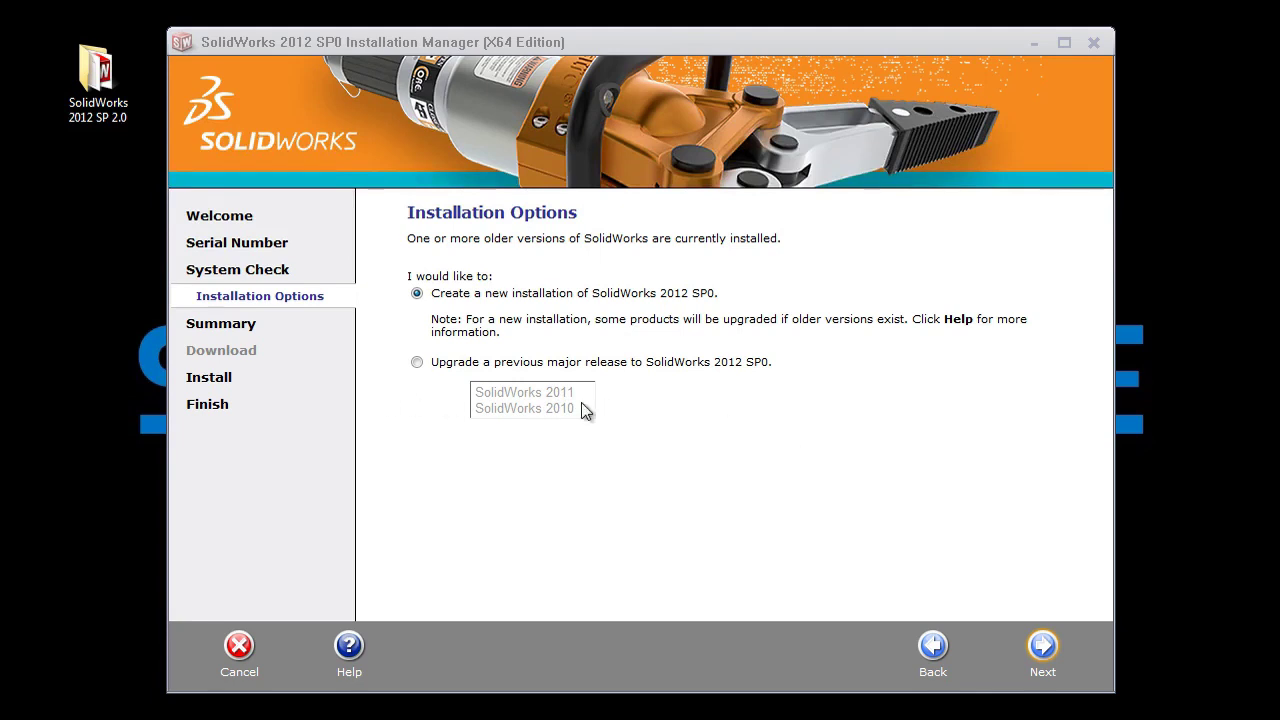
pyautogui.click(1043, 645)
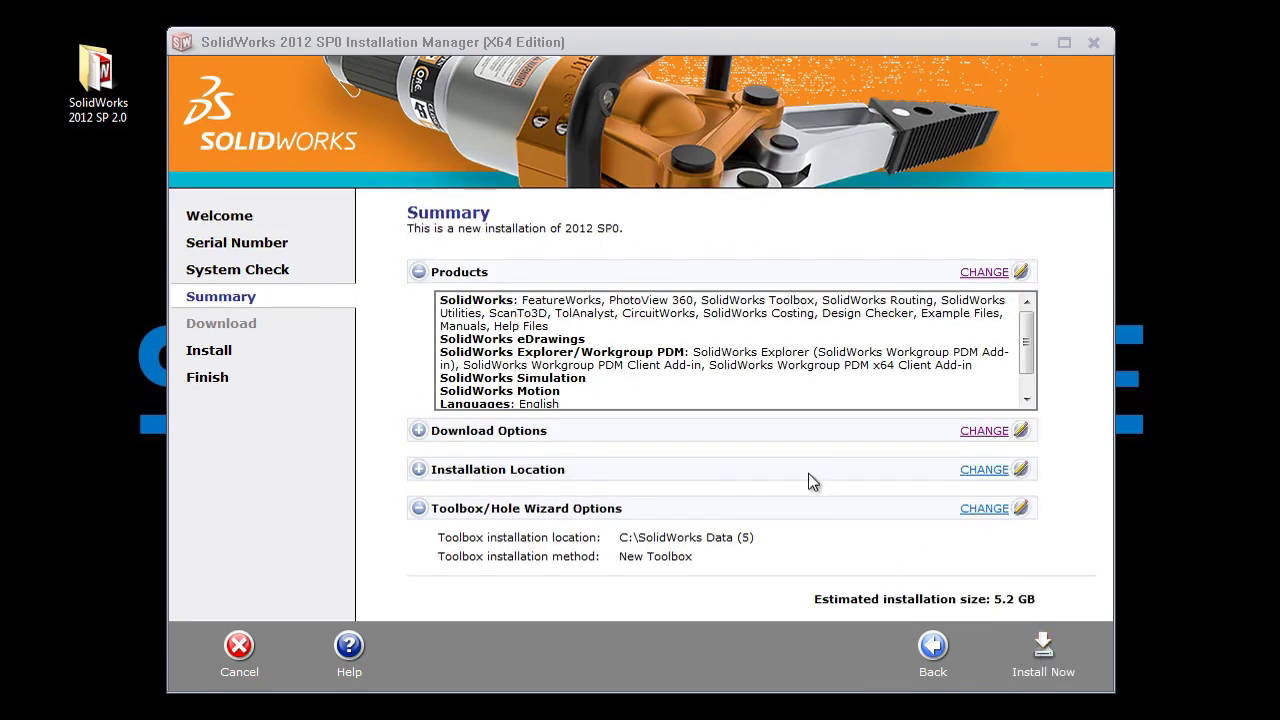
# - Review the download options and try the background downloader for future service packs, leaving it off and returning to the summary
pyautogui.click(418, 430)
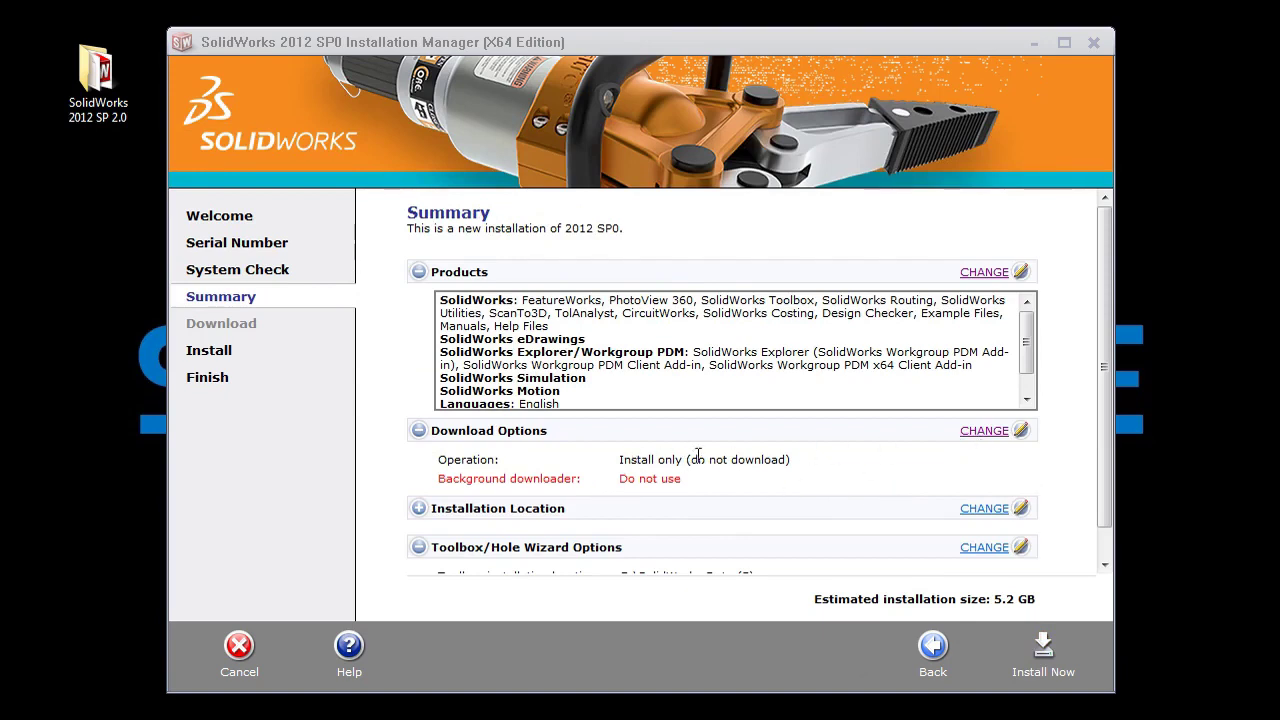
pyautogui.click(984, 431)
pyautogui.scroll(-1, 846, 455)
pyautogui.scroll(1, 846, 461)
pyautogui.scroll(-1, 846, 461)
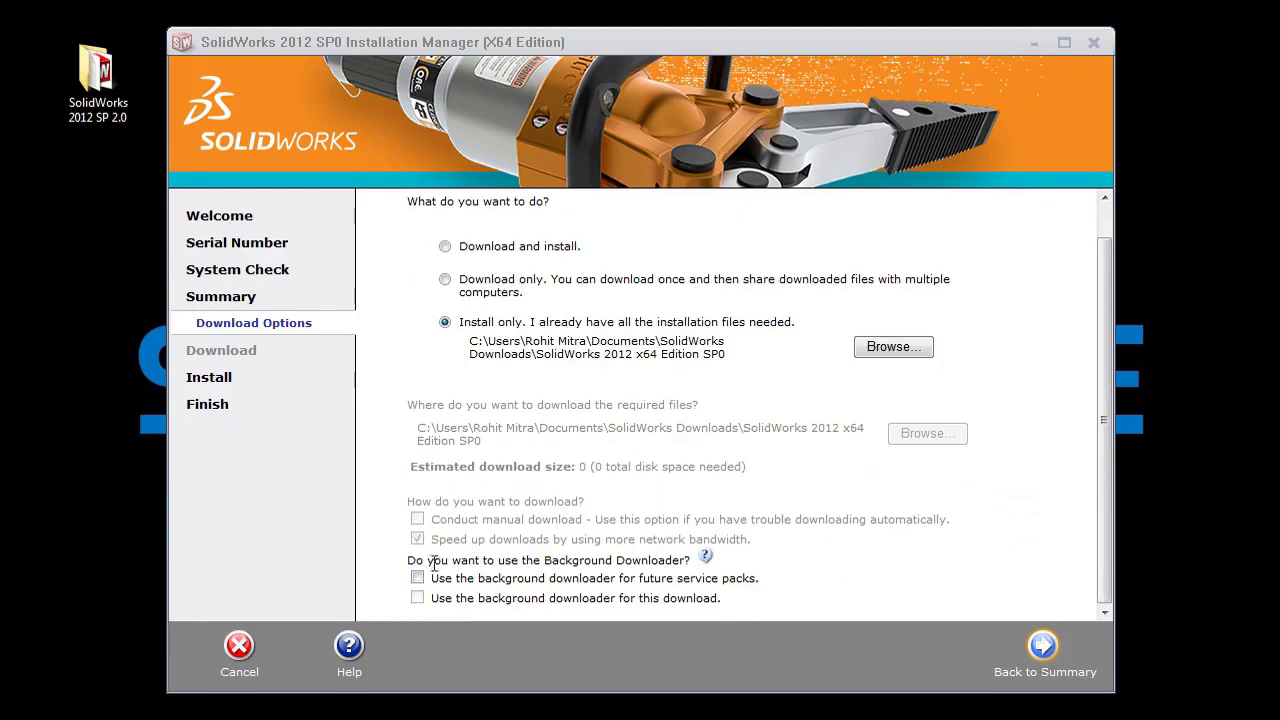
pyautogui.click(417, 597)
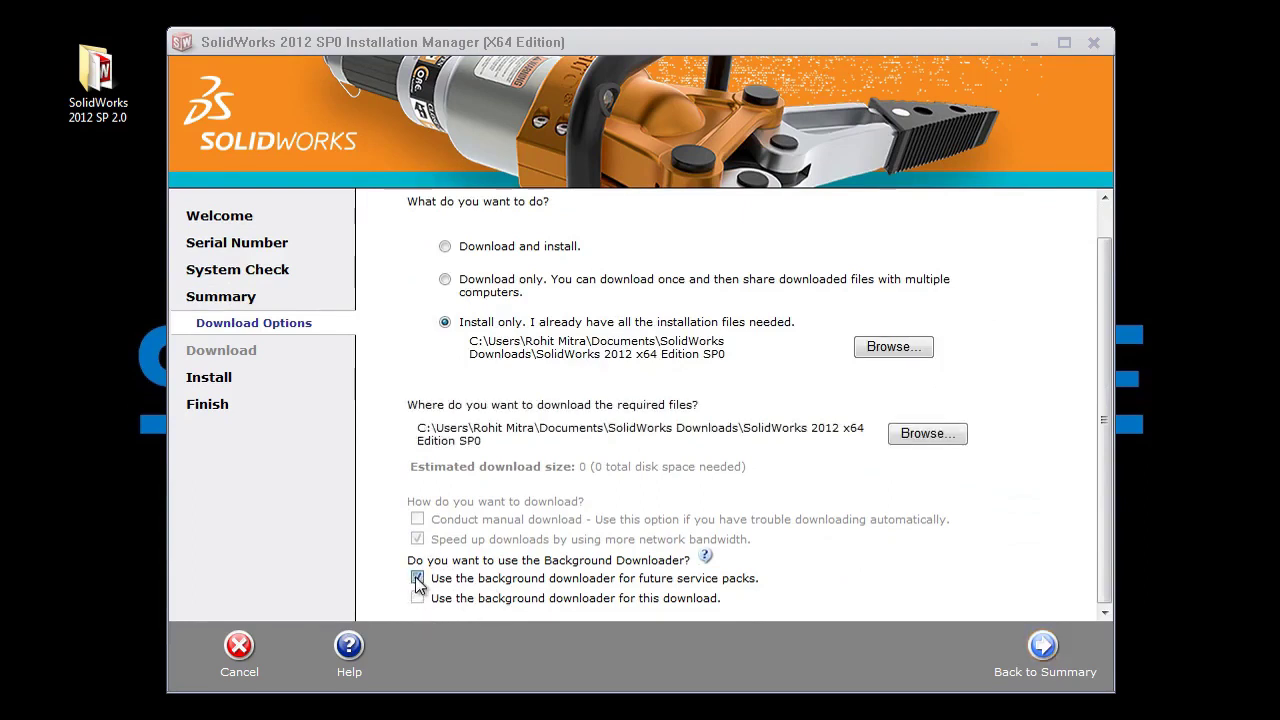
pyautogui.click(417, 579)
pyautogui.click(417, 580)
pyautogui.click(418, 580)
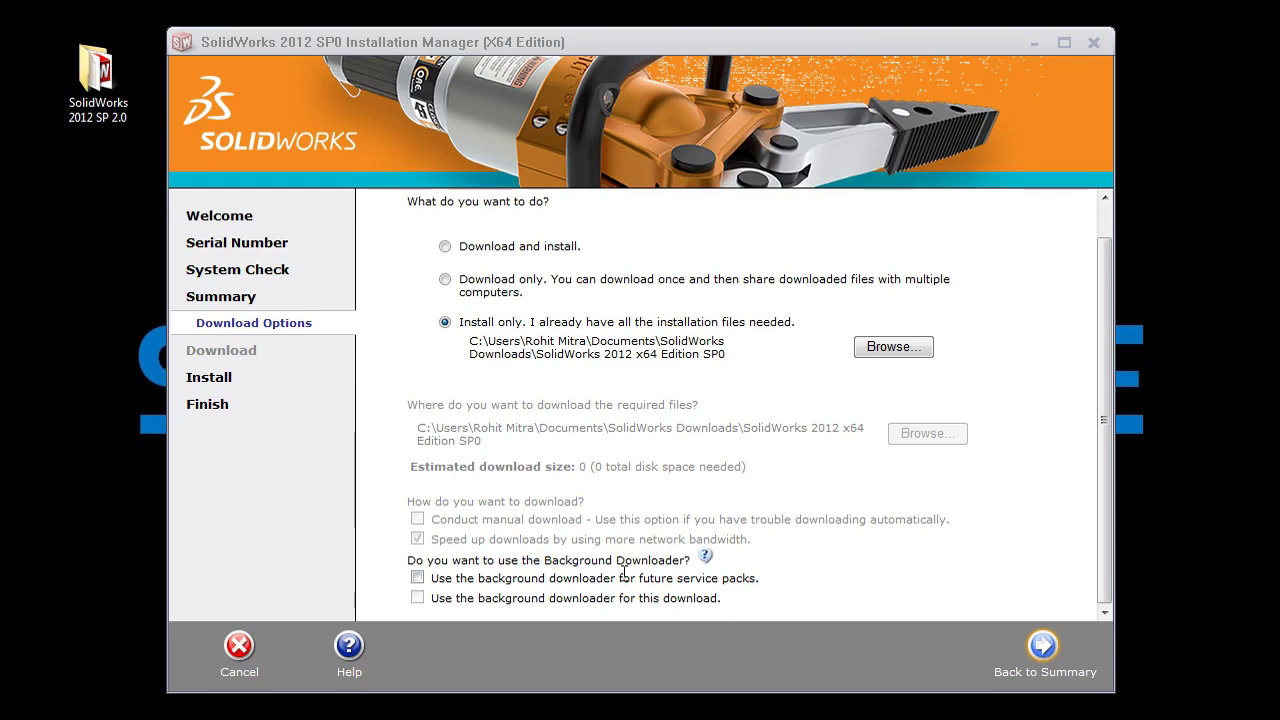
pyautogui.click(1040, 652)
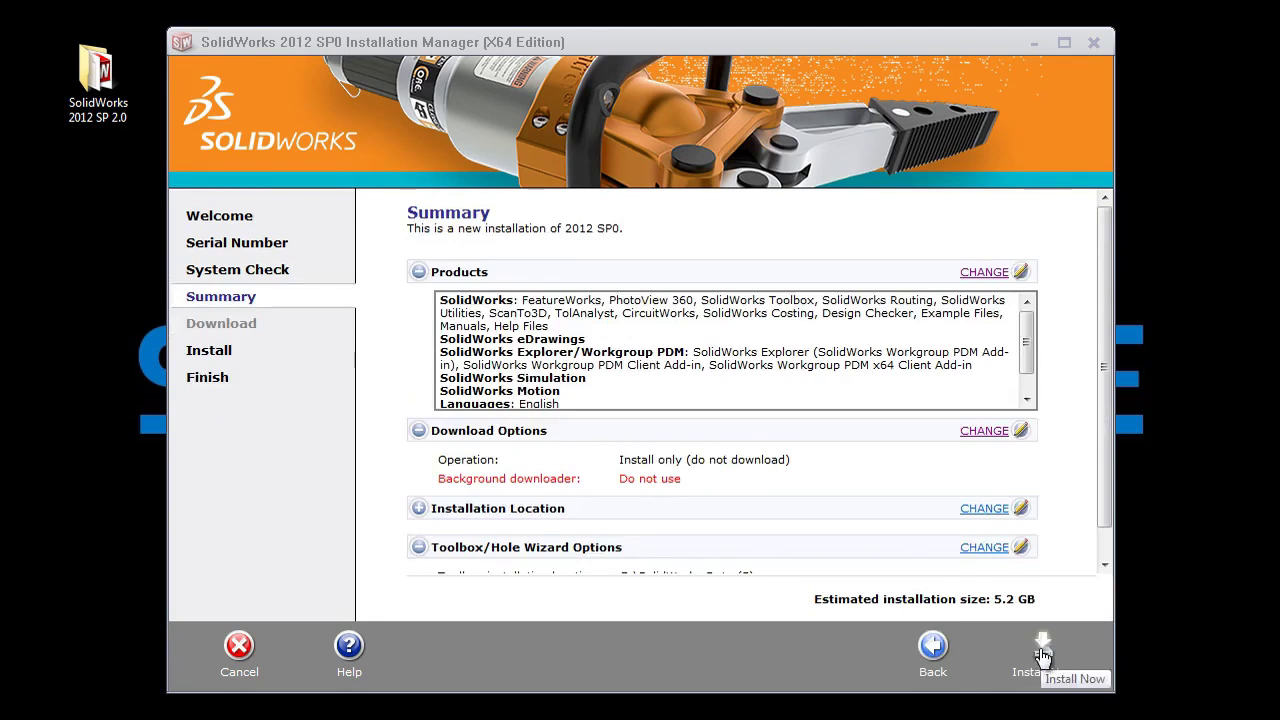
# - Show the installation location details, and try excluding SolidWorks Simulation from the product selection before returning to the summary
pyautogui.scroll(-1, 797, 488)
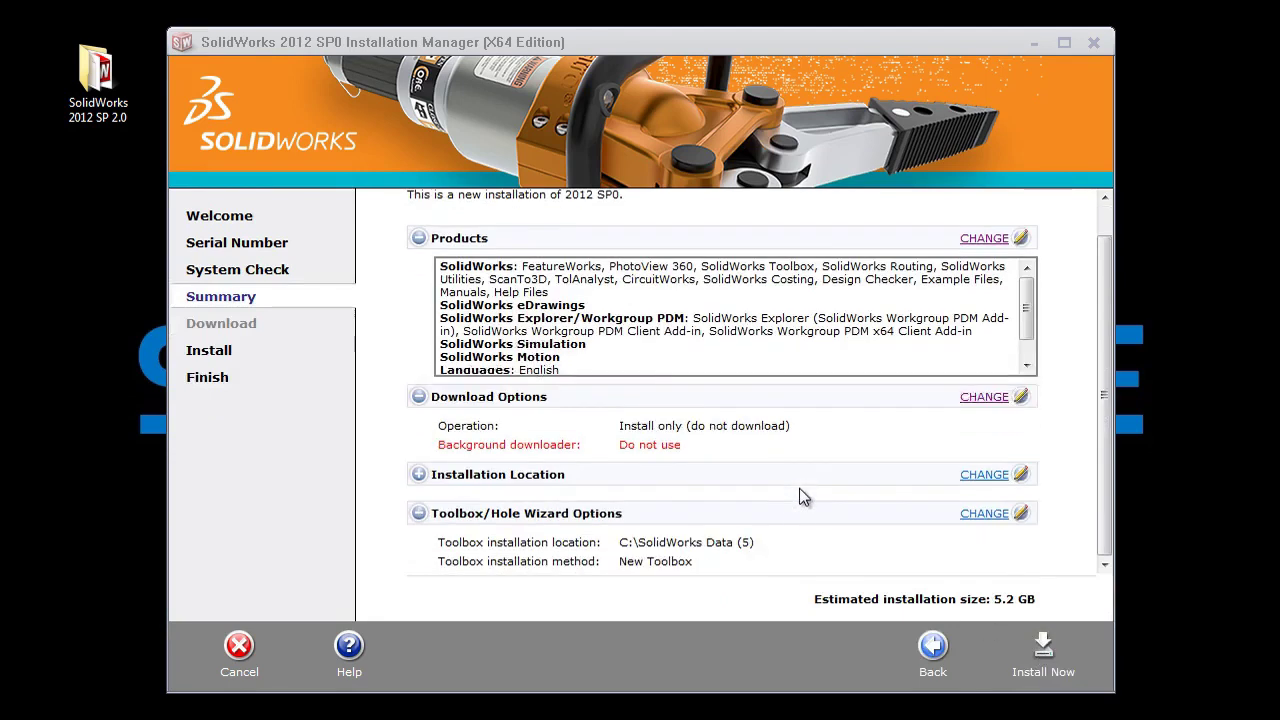
pyautogui.click(427, 477)
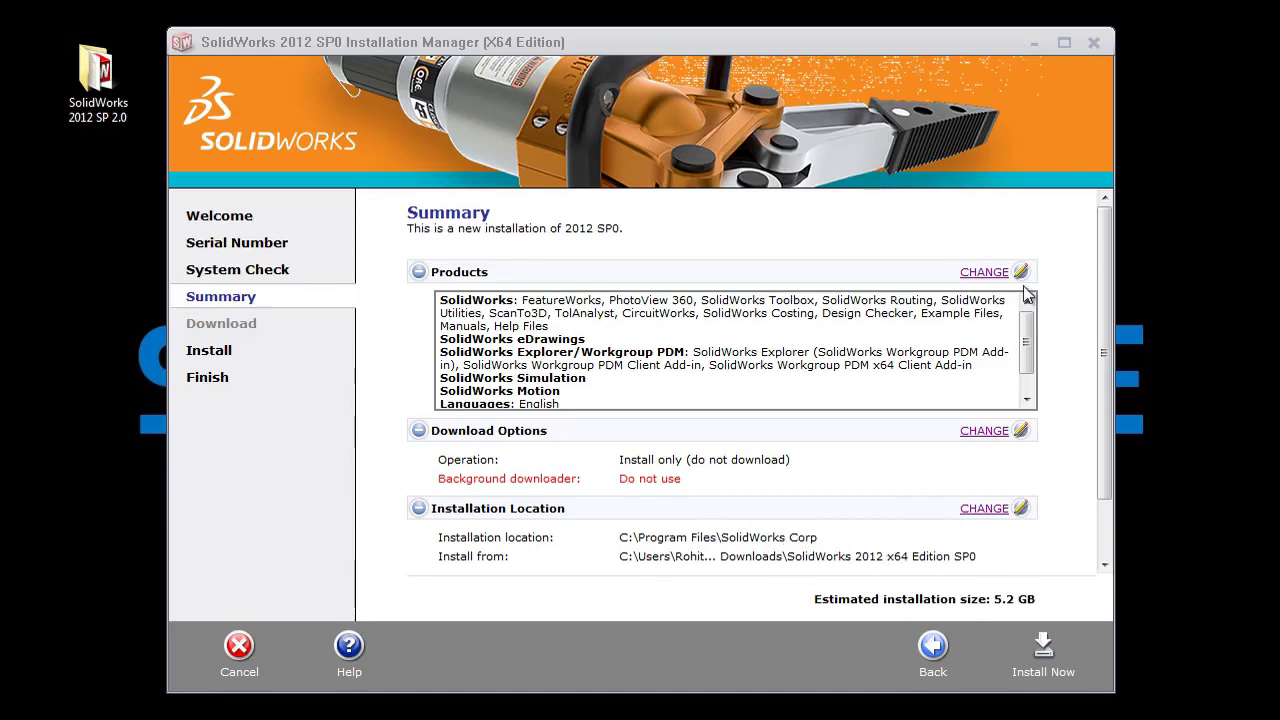
pyautogui.click(984, 272)
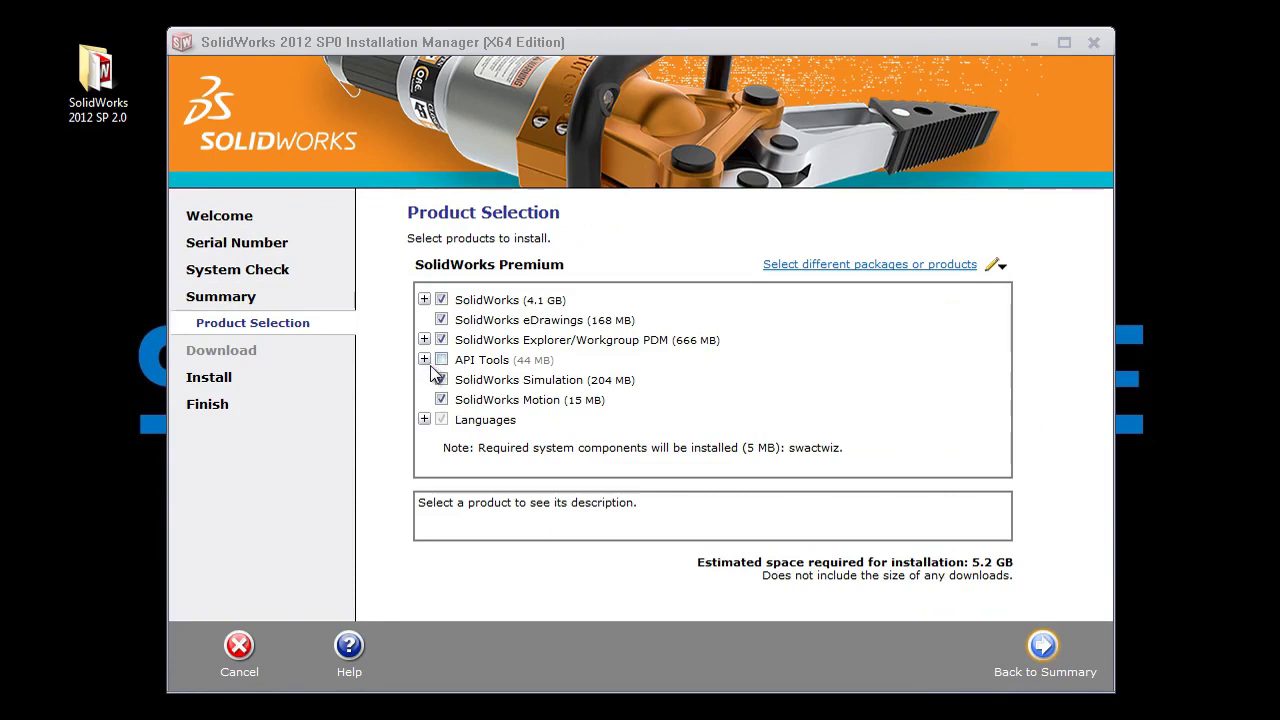
pyautogui.click(434, 300)
pyautogui.click(441, 300)
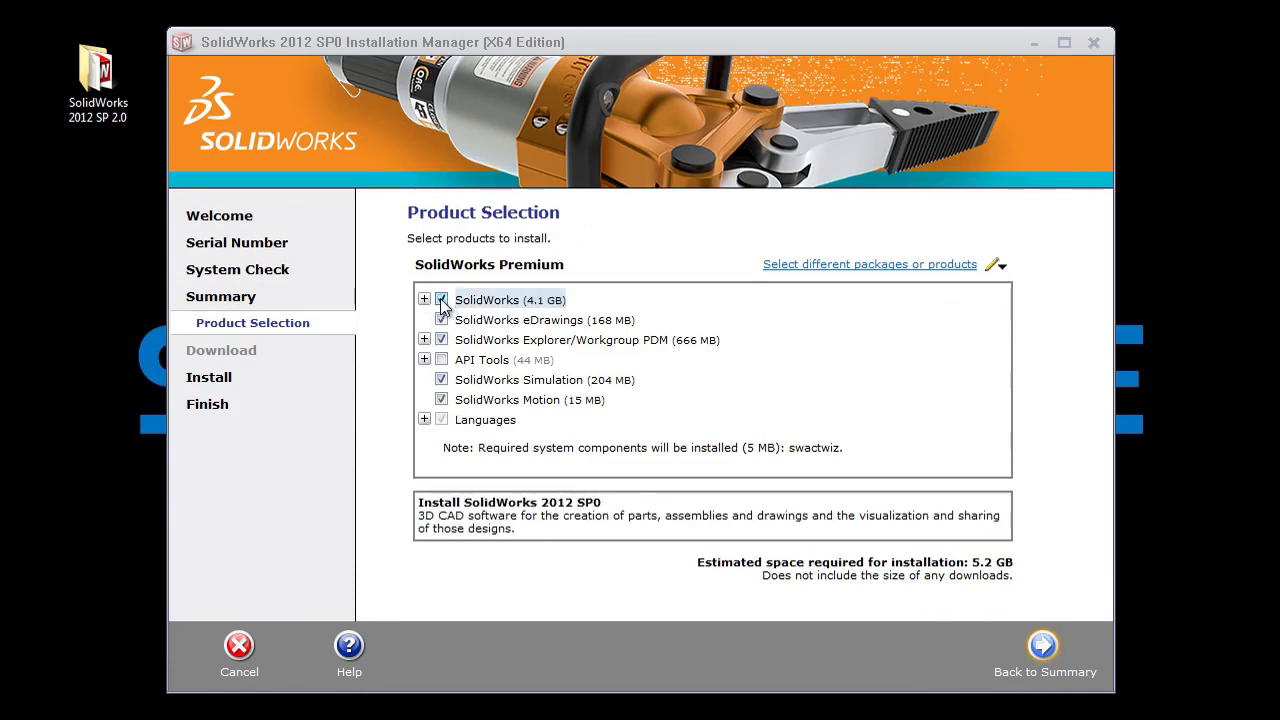
pyautogui.click(441, 380)
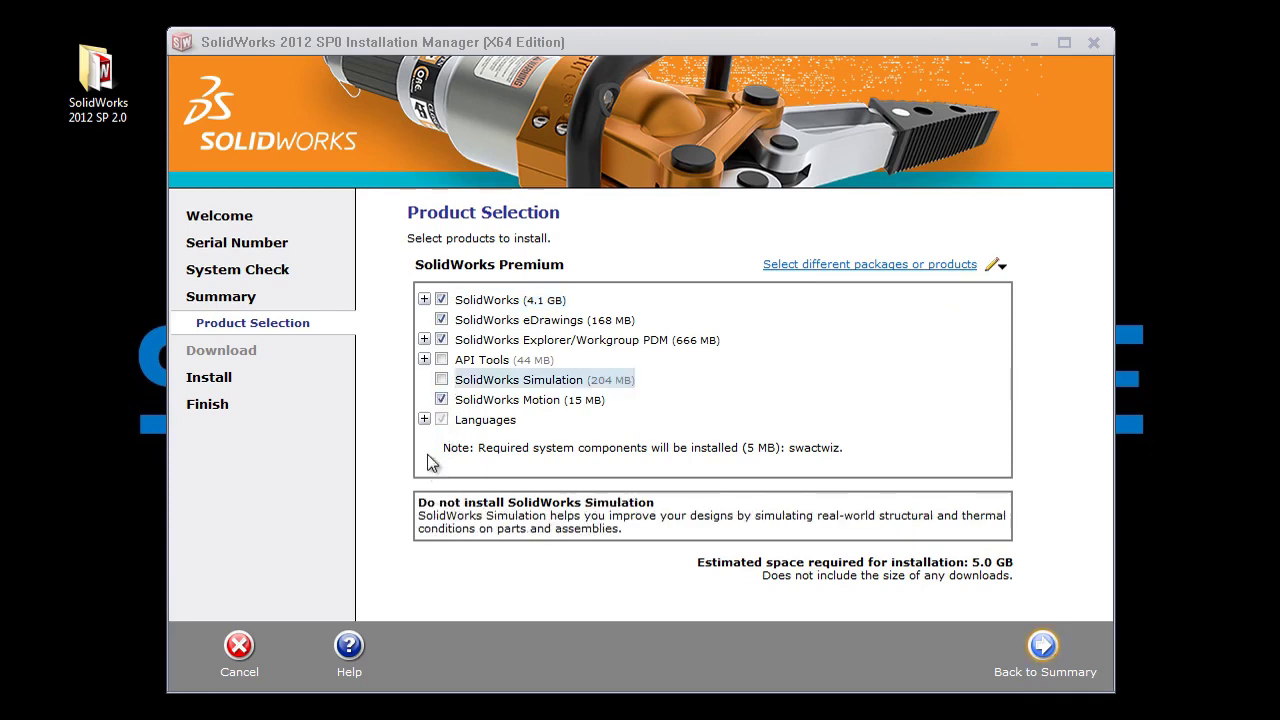
pyautogui.click(441, 380)
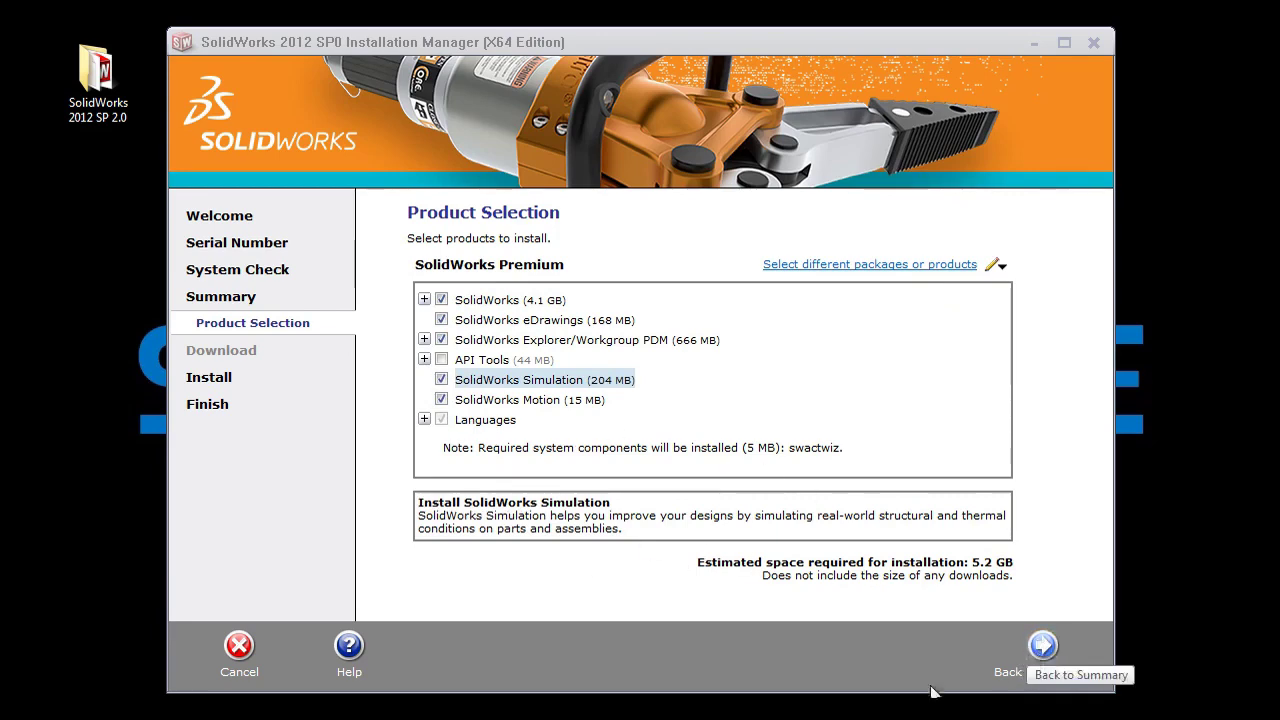
pyautogui.click(1040, 648)
# - Set the location of the new 2012 Toolbox to C:\SolidWorks 2012 in the Toolbox/Hole Wizard options and return to the summary
pyautogui.scroll(-3, 795, 505)
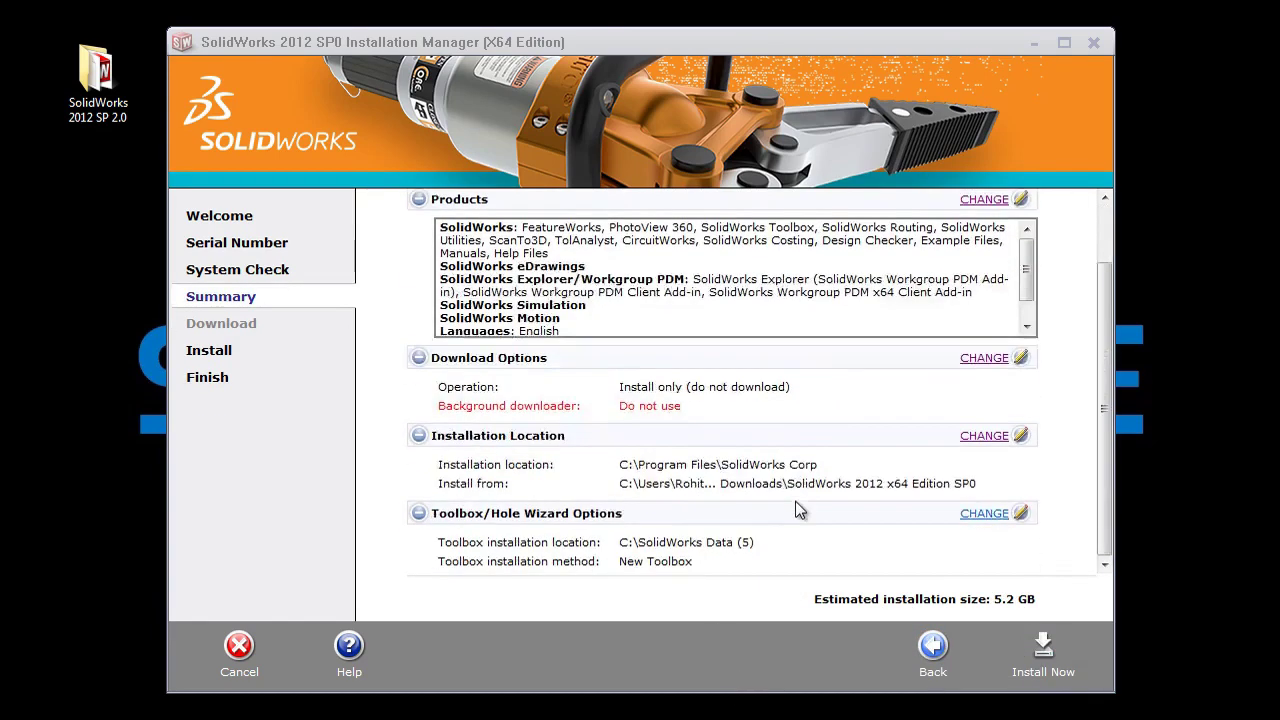
pyautogui.click(975, 514)
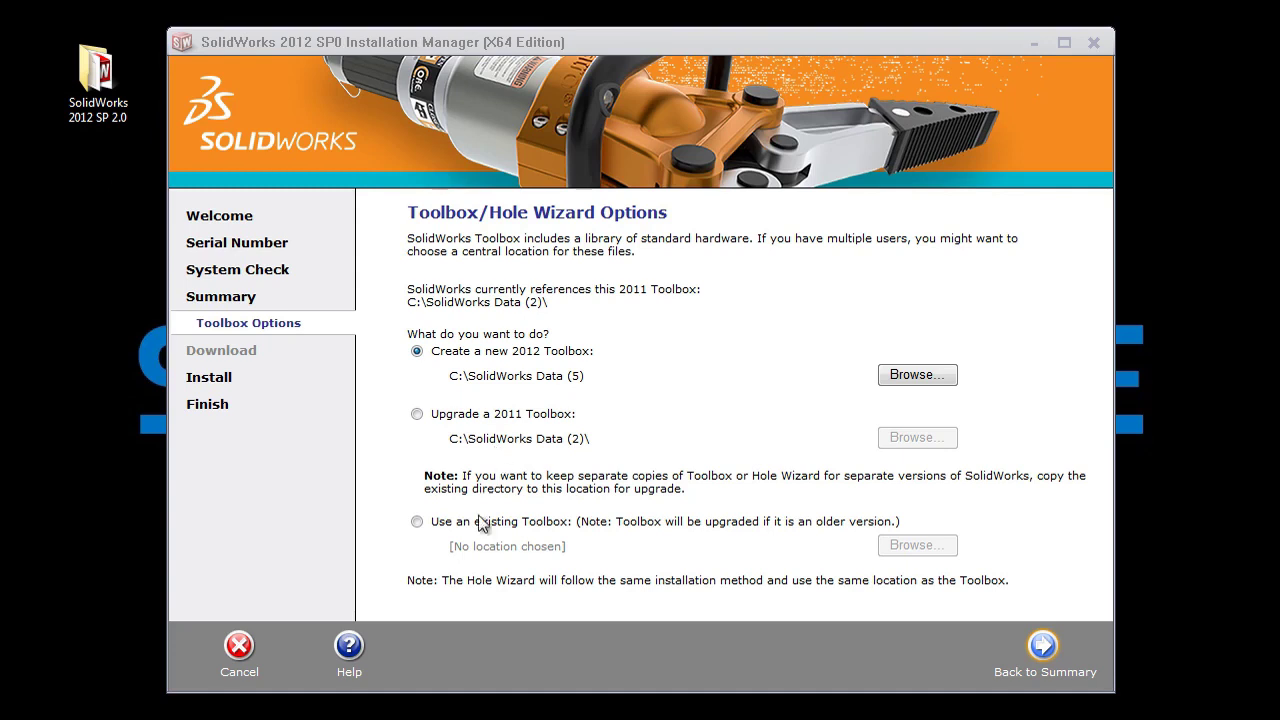
pyautogui.click(890, 372)
pyautogui.moveTo(583, 541); pyautogui.dragTo(534, 541)
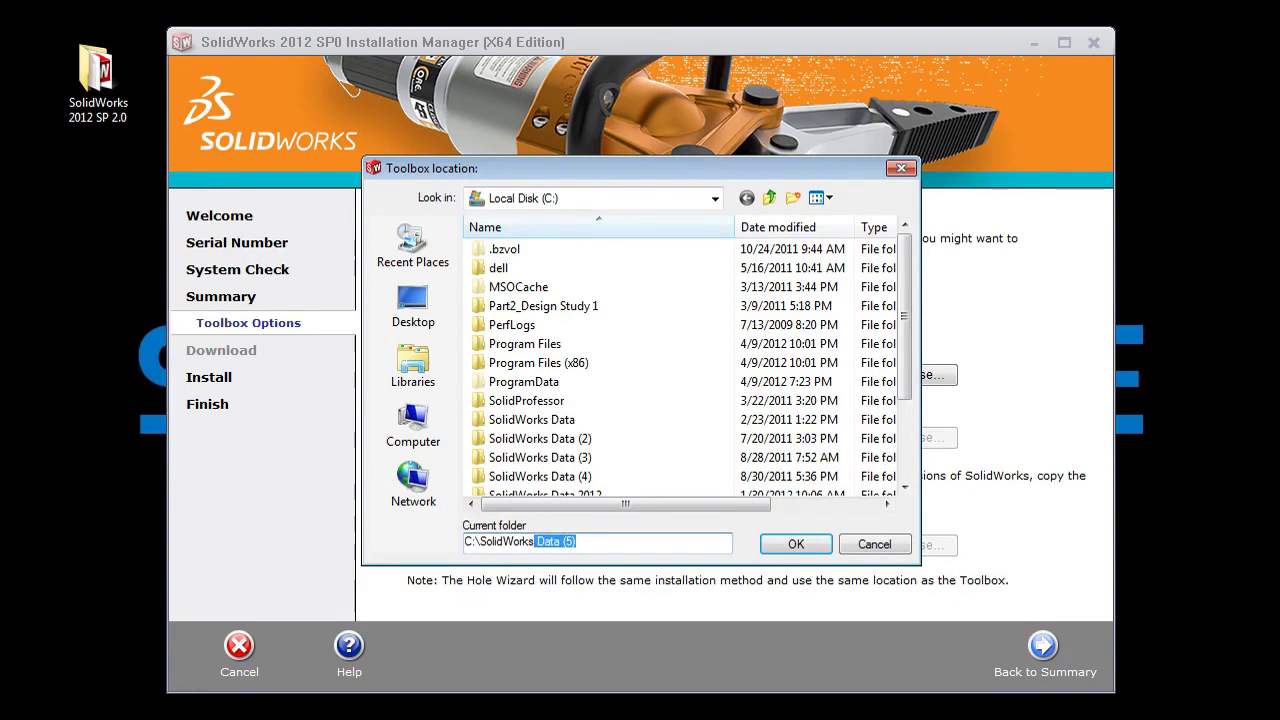
pyautogui.write('2012')
pyautogui.click(796, 544)
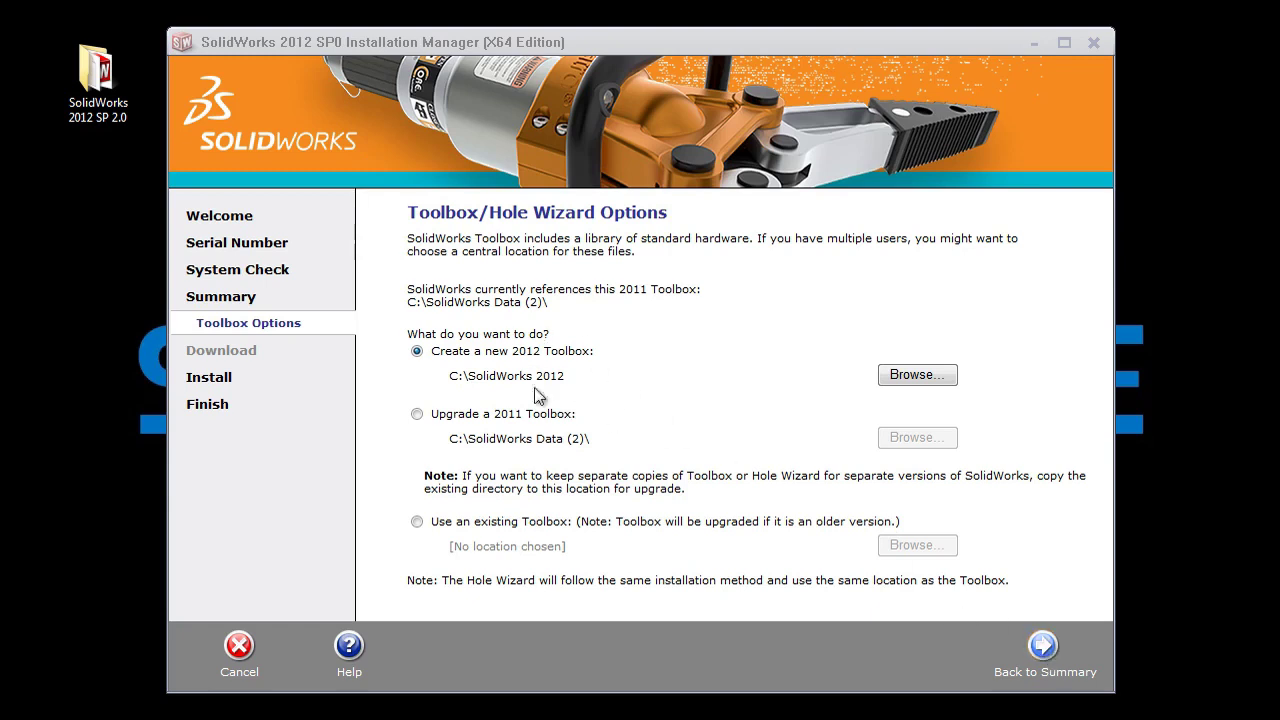
pyautogui.click(1040, 648)
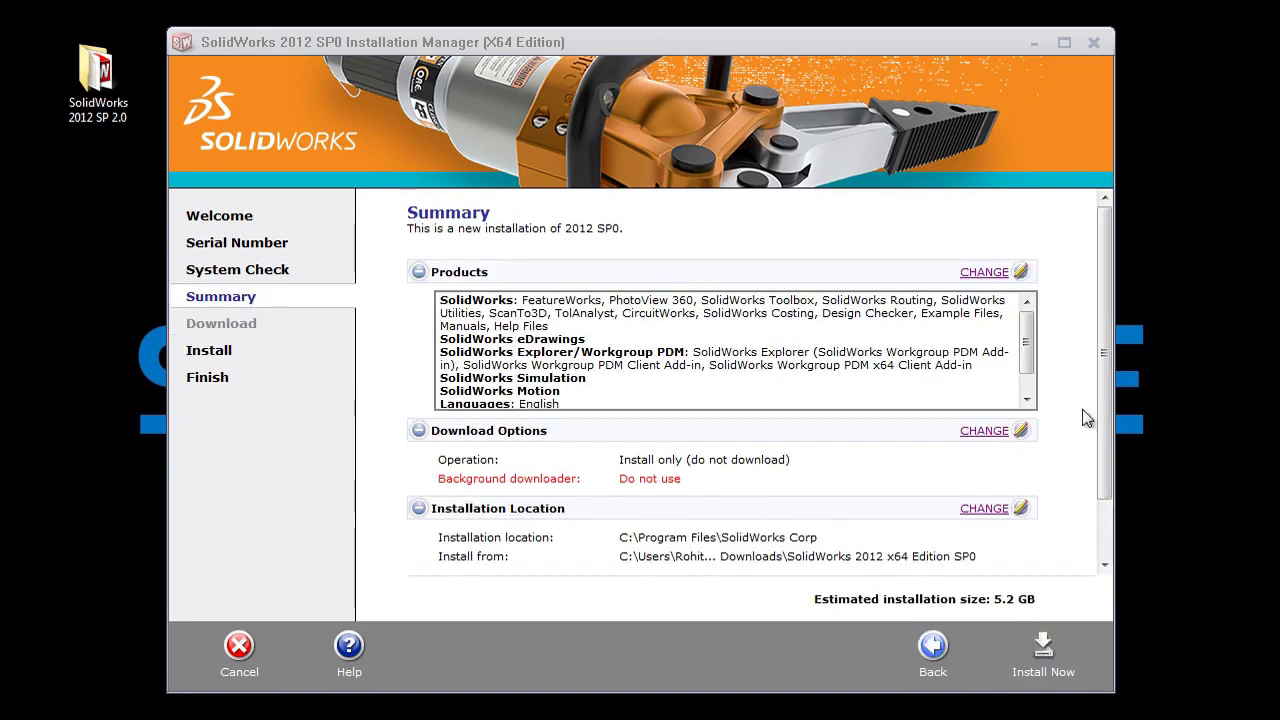
# - Review the installation summary and start installing SolidWorks 2012 SP0
pyautogui.scroll(-1, 1106, 398)
pyautogui.moveTo(1106, 398); pyautogui.dragTo(1104, 366)
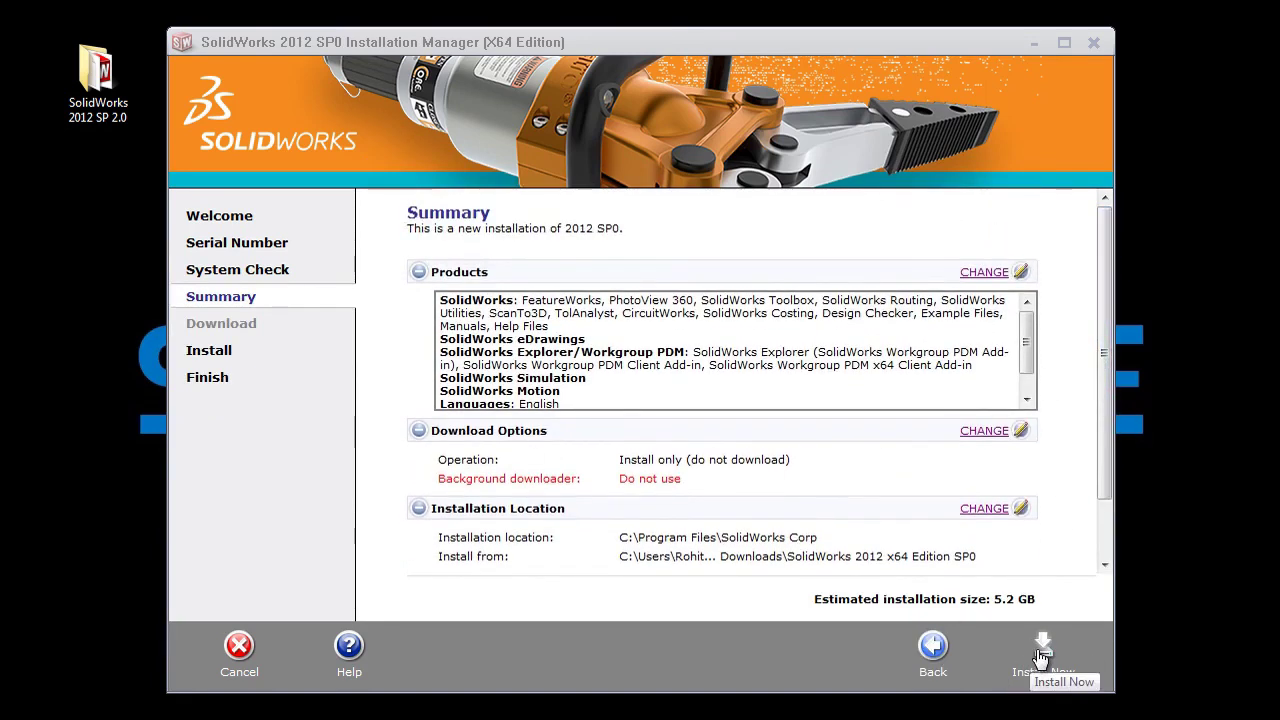
pyautogui.click(1041, 655)
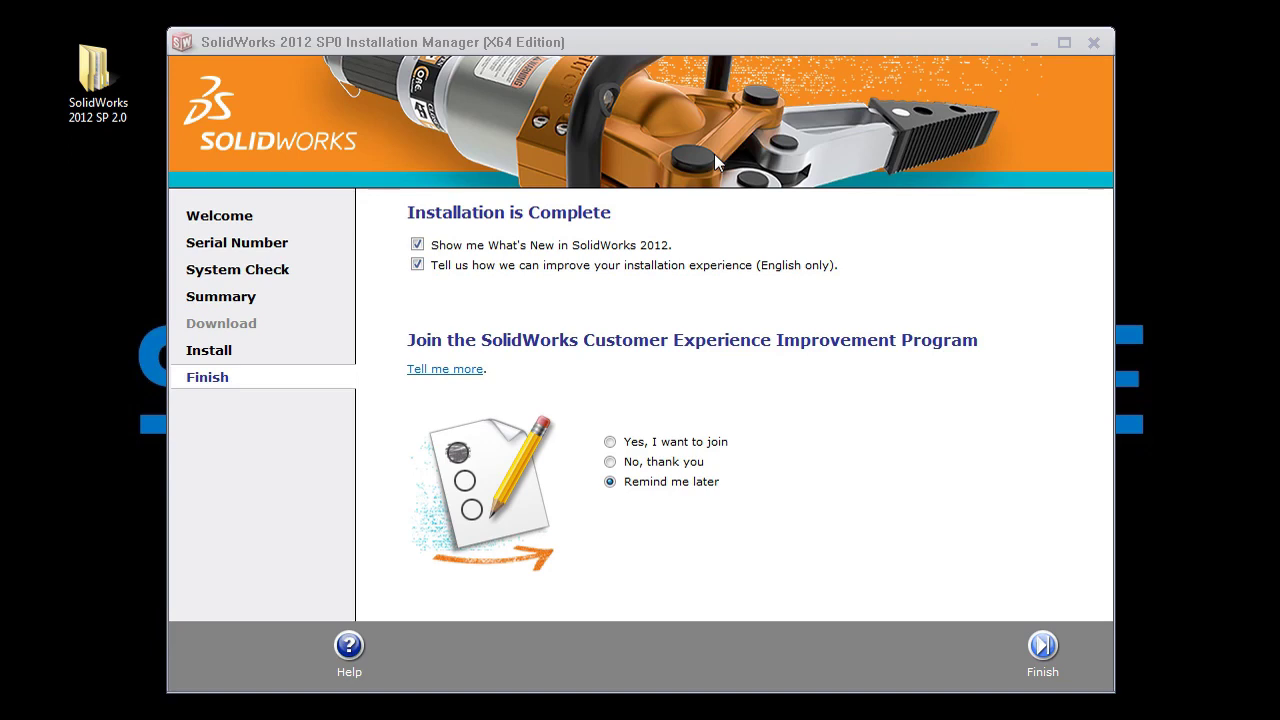
# - Turn off the What's New display and the installation feedback option, decline the Customer Experience Improvement Program, and finish the installation
pyautogui.click(417, 244)
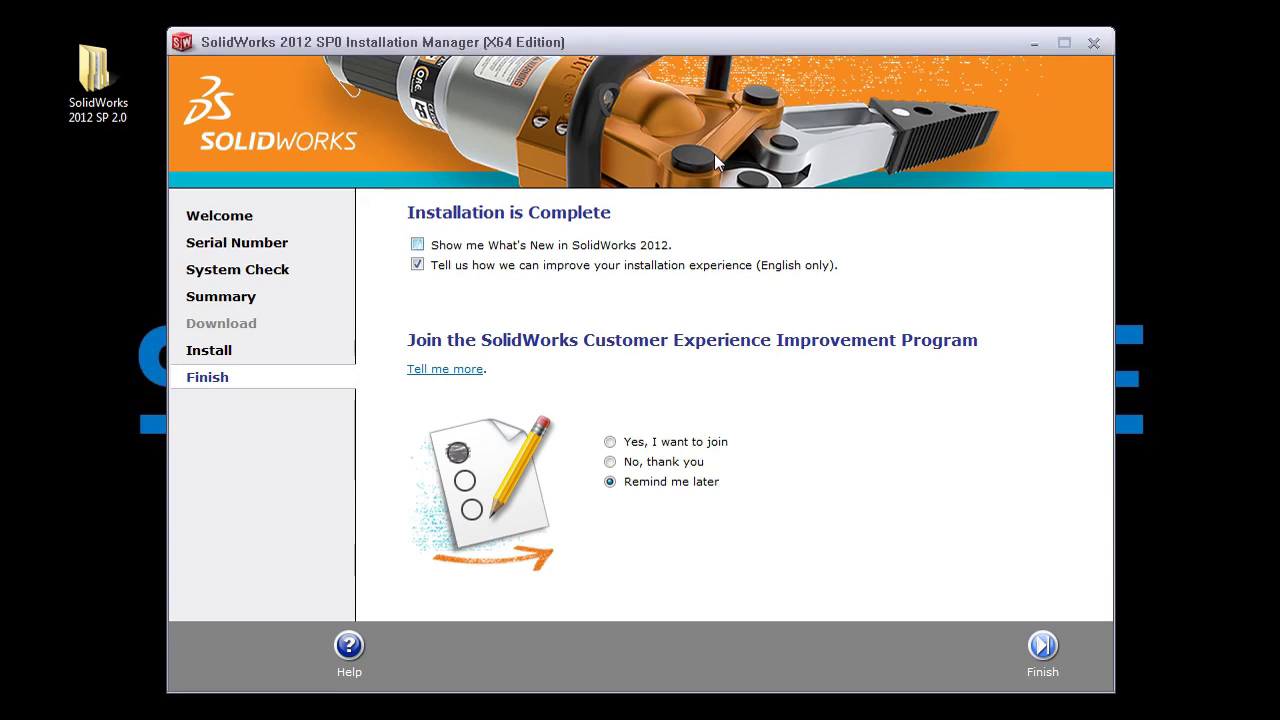
pyautogui.click(417, 264)
pyautogui.click(609, 461)
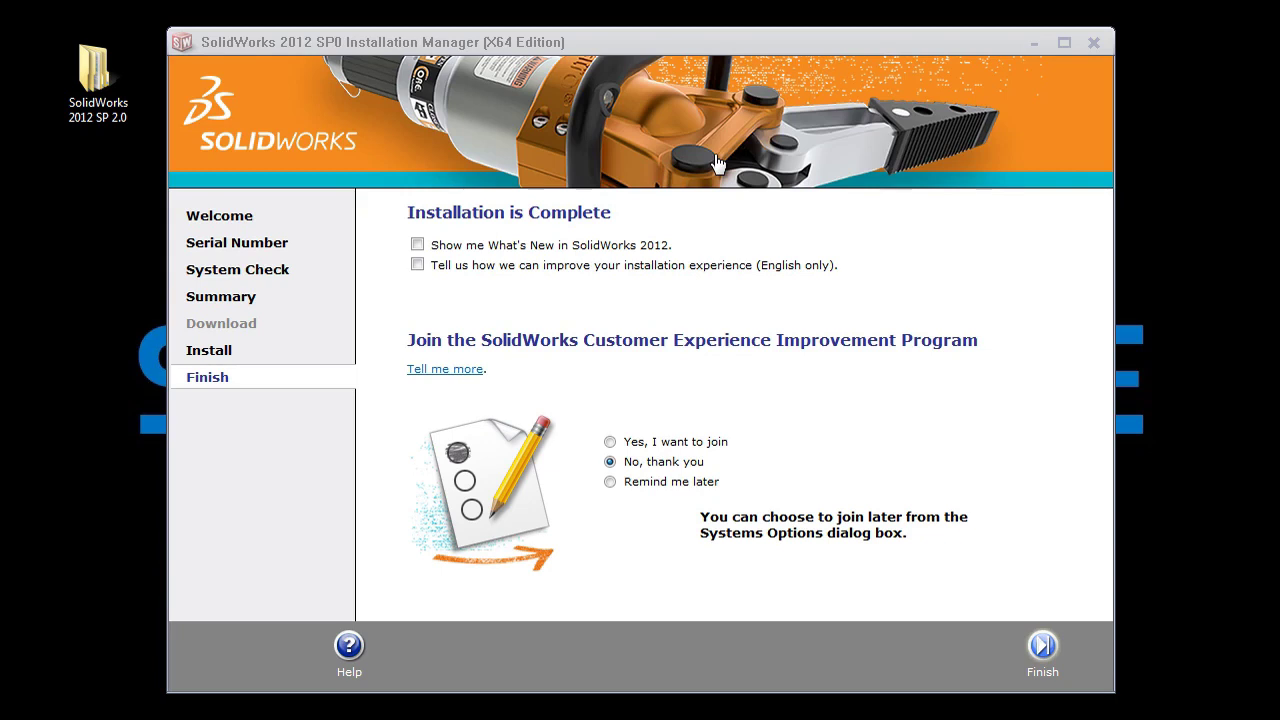
pyautogui.press('Return')
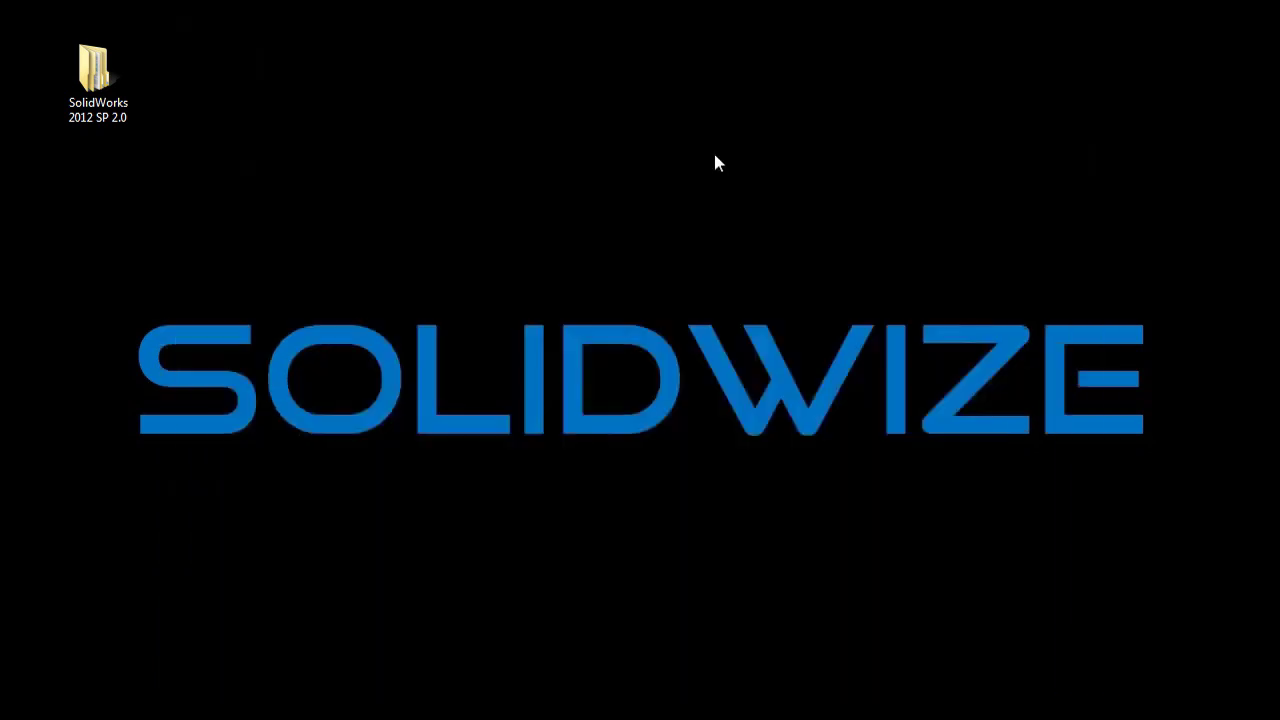